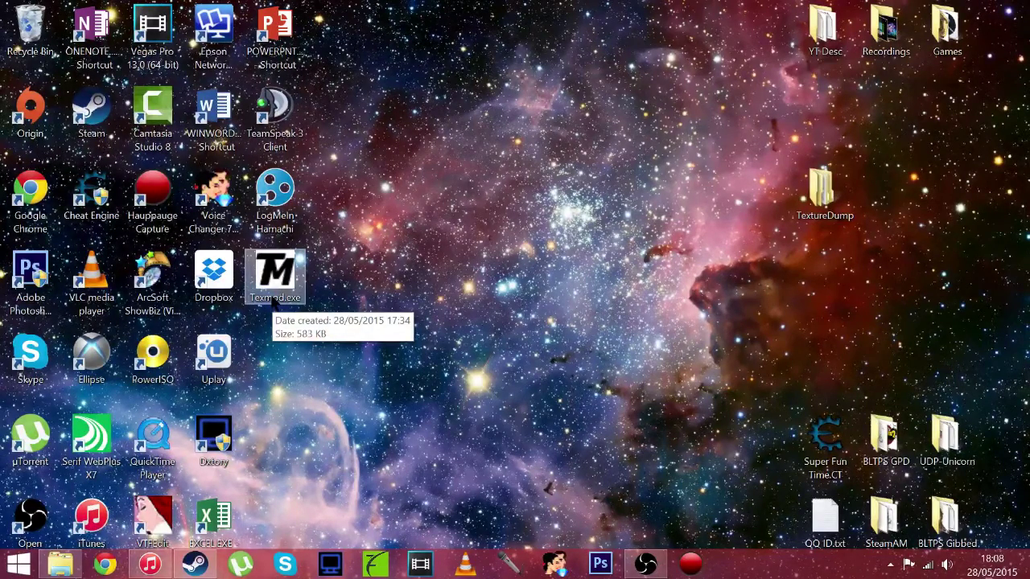
Start TexMod and choose the recently used Borderlands2.exe as the target application.
{"action": "double_click", "coordinate": [278, 299]}
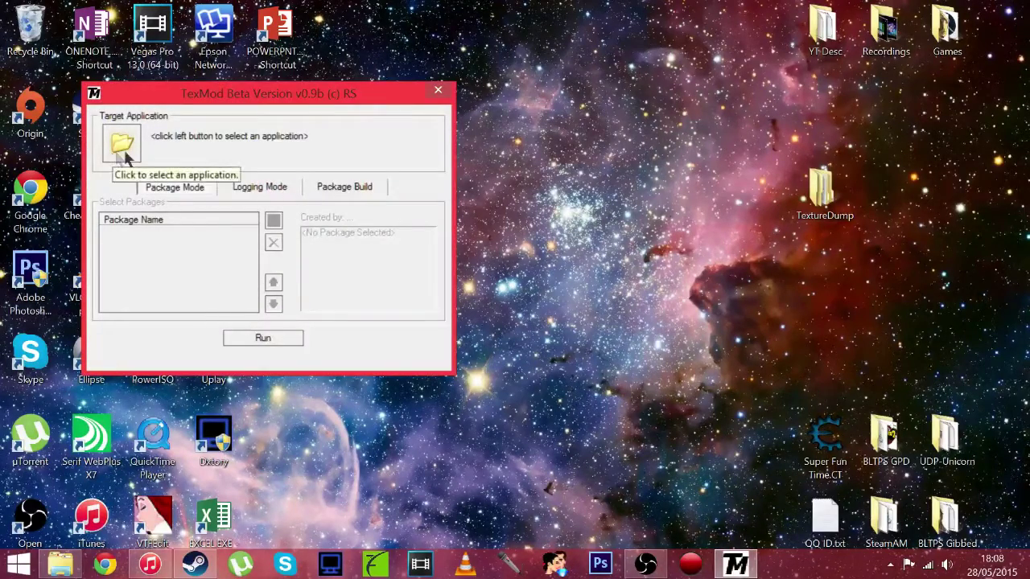
{"action": "left_click", "coordinate": [131, 142]}
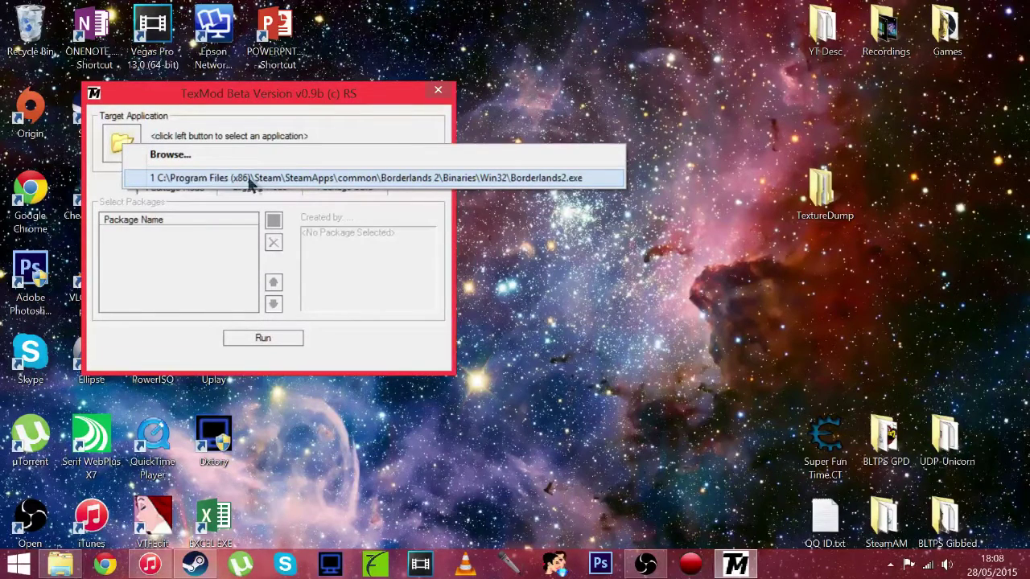
{"action": "left_click", "coordinate": [388, 177]}
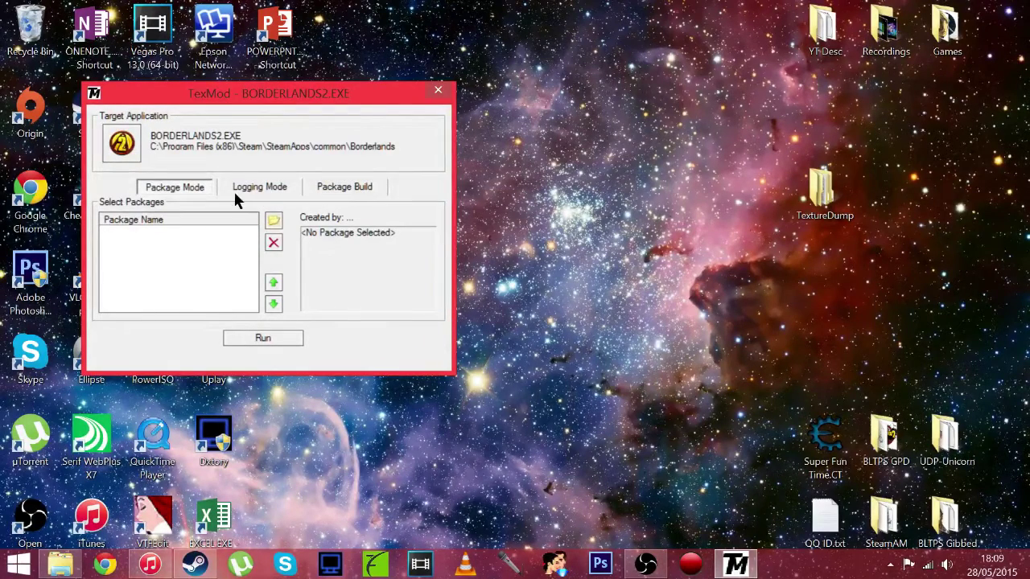
Switch TexMod to Logging Mode and set the output folder to TextureDump on the desktop.
{"action": "left_click", "coordinate": [276, 186]}
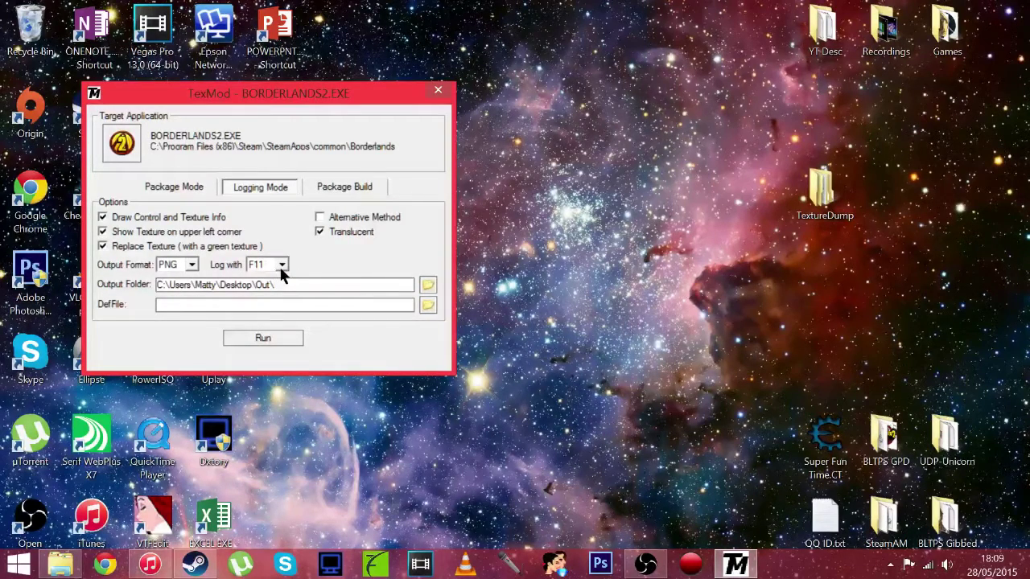
{"action": "left_click", "coordinate": [427, 287]}
{"action": "left_click", "coordinate": [487, 294]}
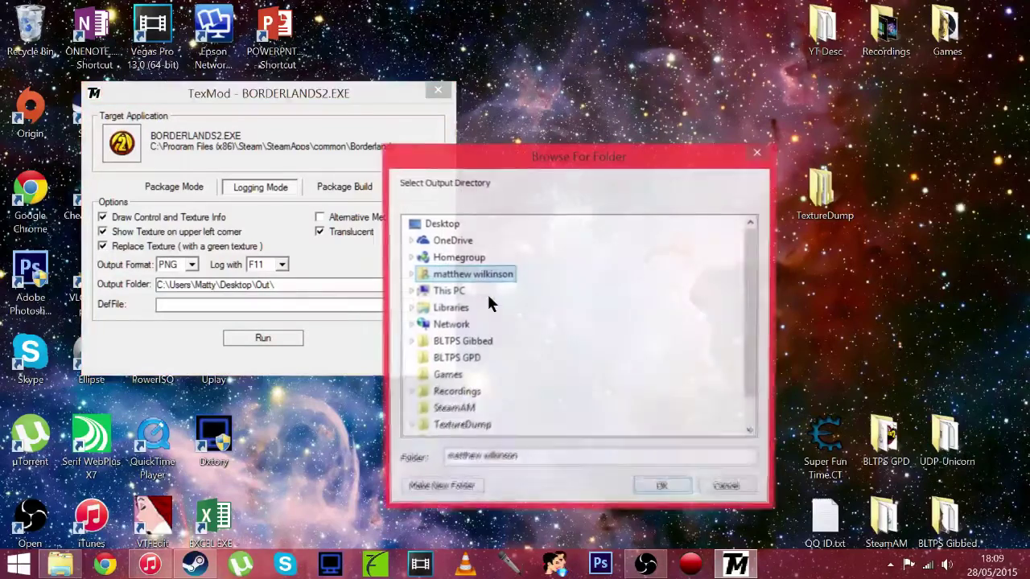
{"action": "left_click", "coordinate": [476, 429]}
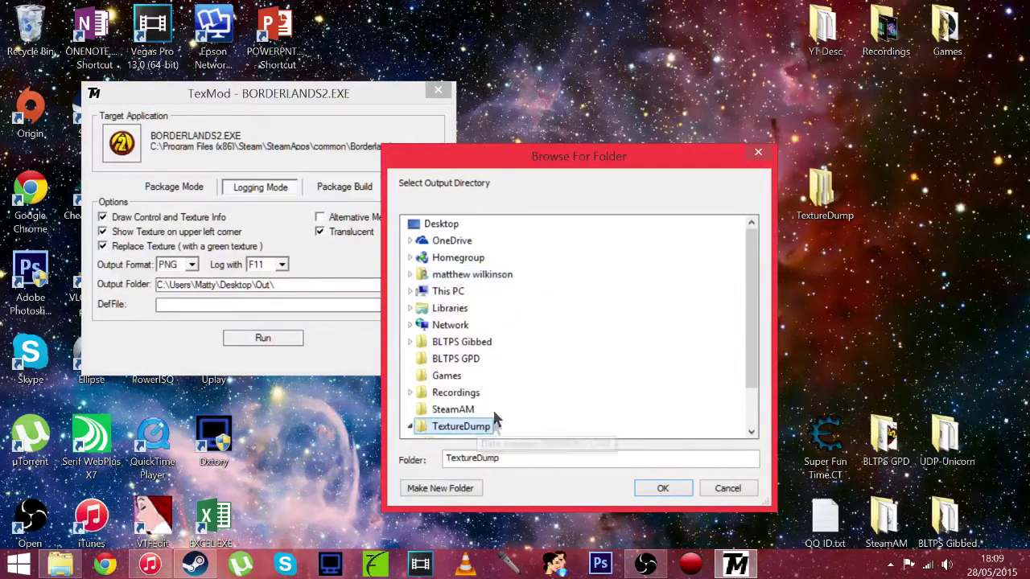
{"action": "left_click", "coordinate": [663, 489]}
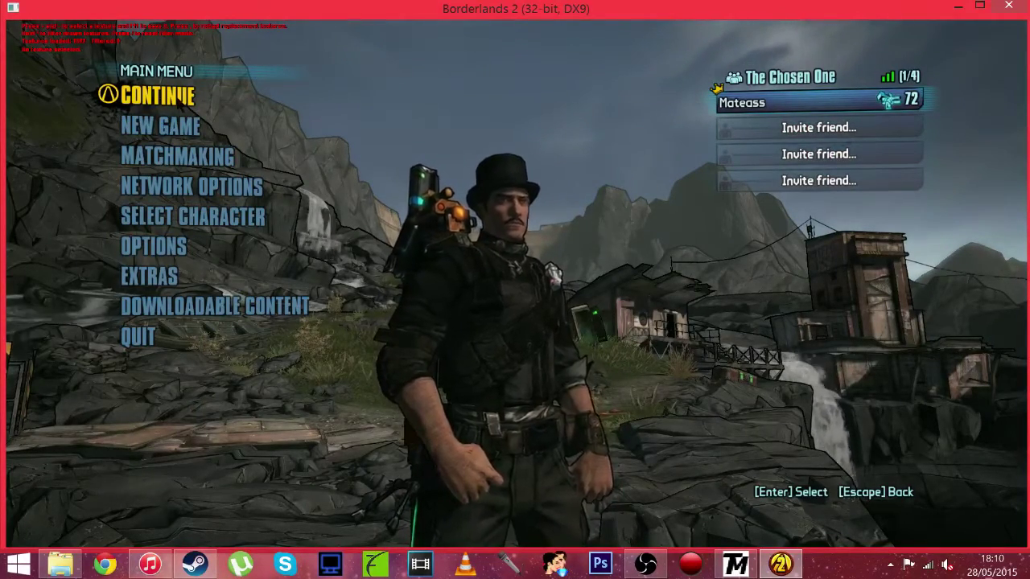
Continue the saved Borderlands 2 game and switch the equipped weapon.
{"action": "key", "text": "Return"}
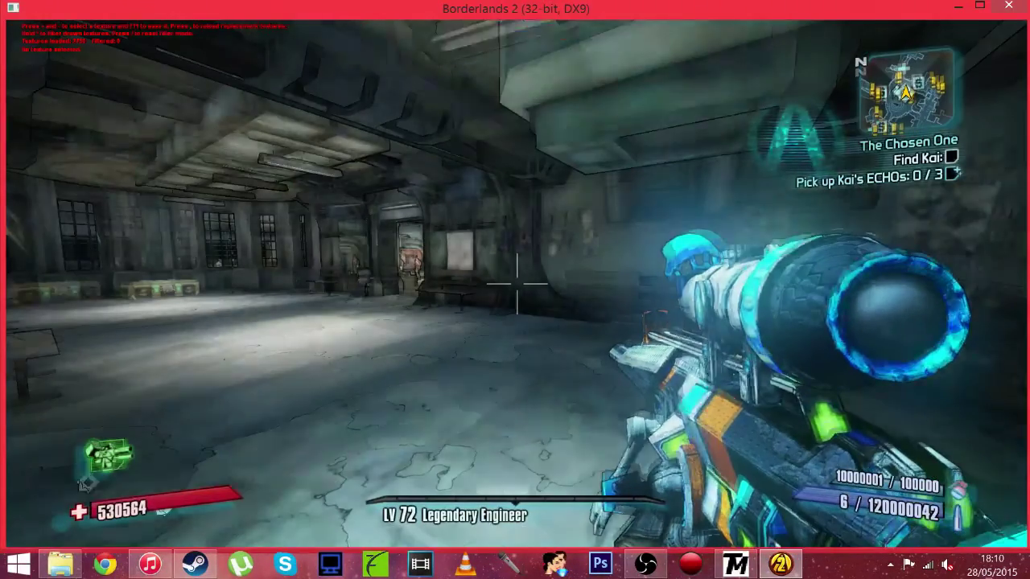
{"action": "key", "text": "2"}
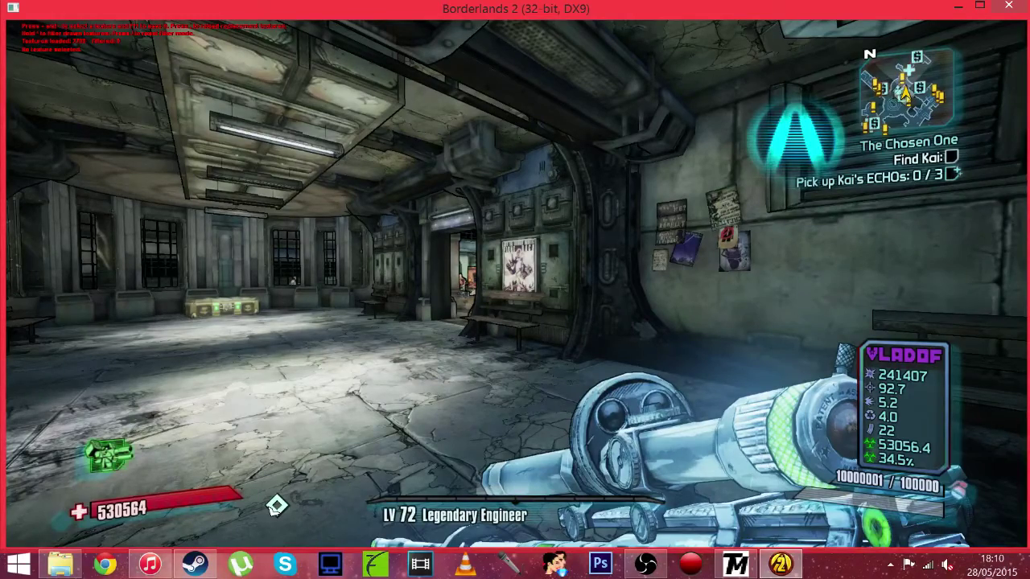
{"action": "key", "text": "2"}
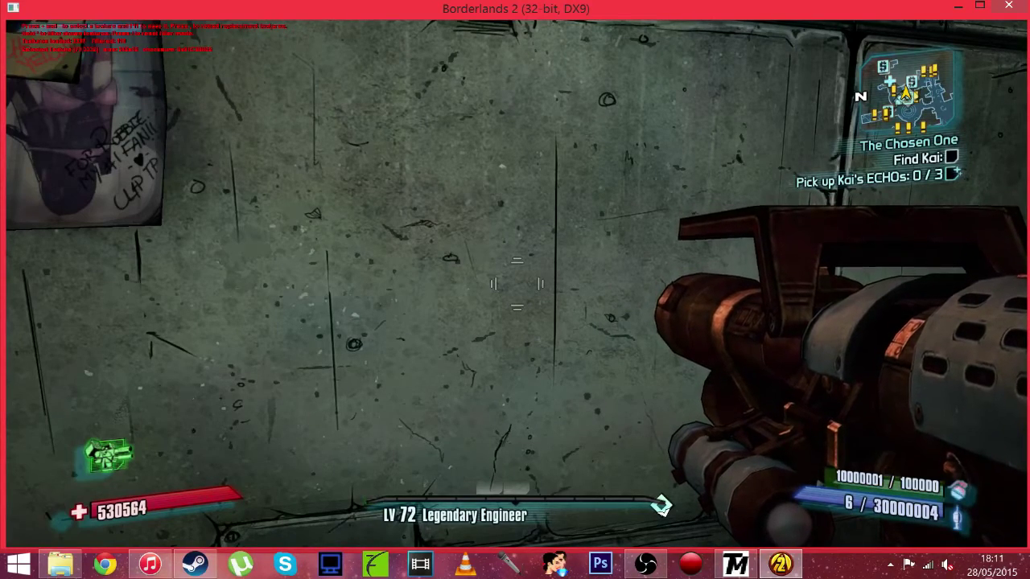
Step forward through the logged textures until the held weapon's texture is highlighted in green.
{"action": "key", "text": "KP_Add"}
{"action": "key", "text": "KP_Add"}
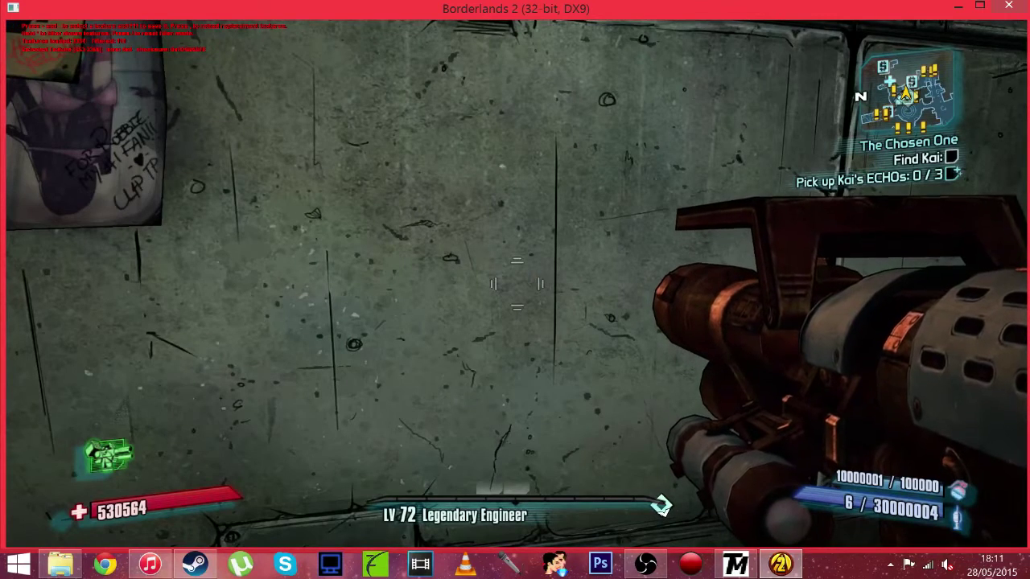
{"action": "key", "text": "KP_Add"}
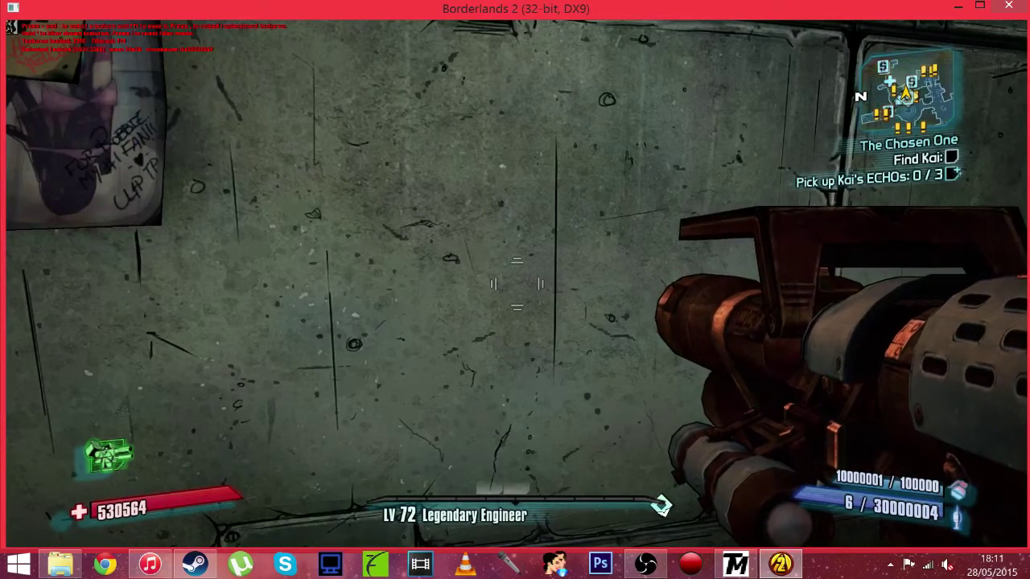
{"action": "key", "text": "KP_Add"}
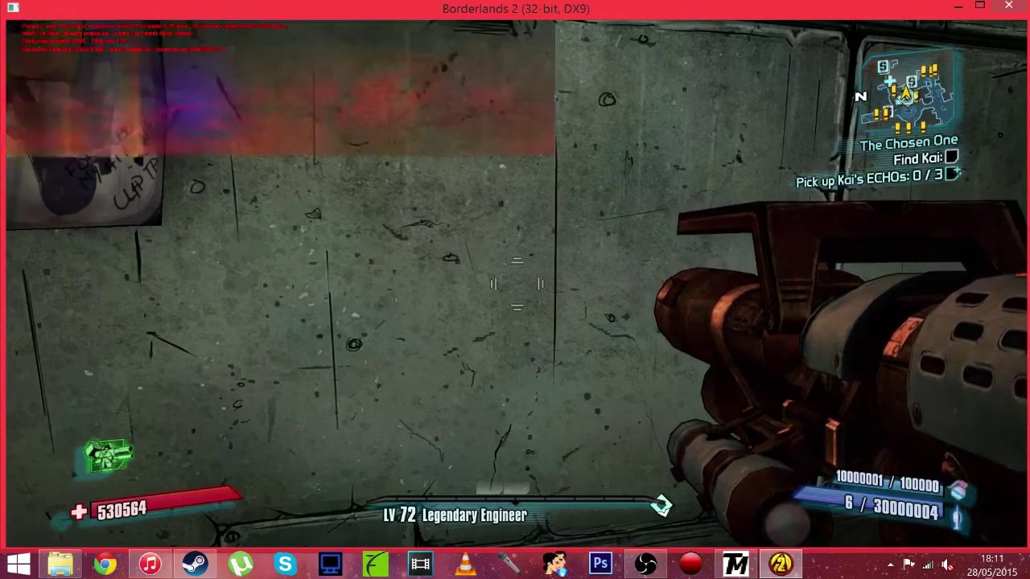
{"action": "key", "text": "KP_Add"}
{"action": "key", "text": "KP_Add"}
{"action": "key", "text": "KP_Add"}
{"action": "key", "text": "KP_Add"}
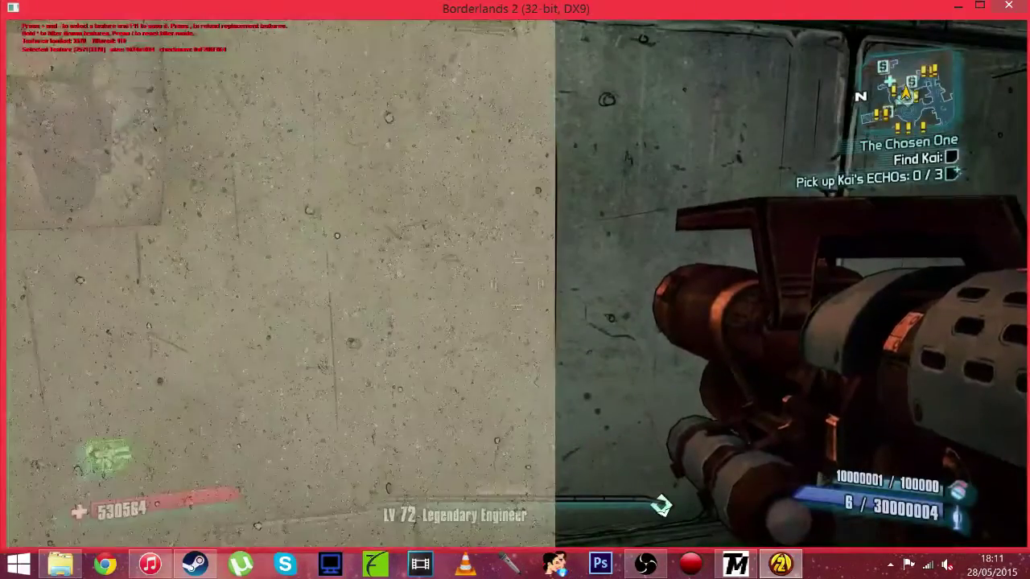
{"action": "key", "text": "KP_Add"}
{"action": "key", "text": "KP_Add"}
{"action": "key", "text": "KP_Add"}
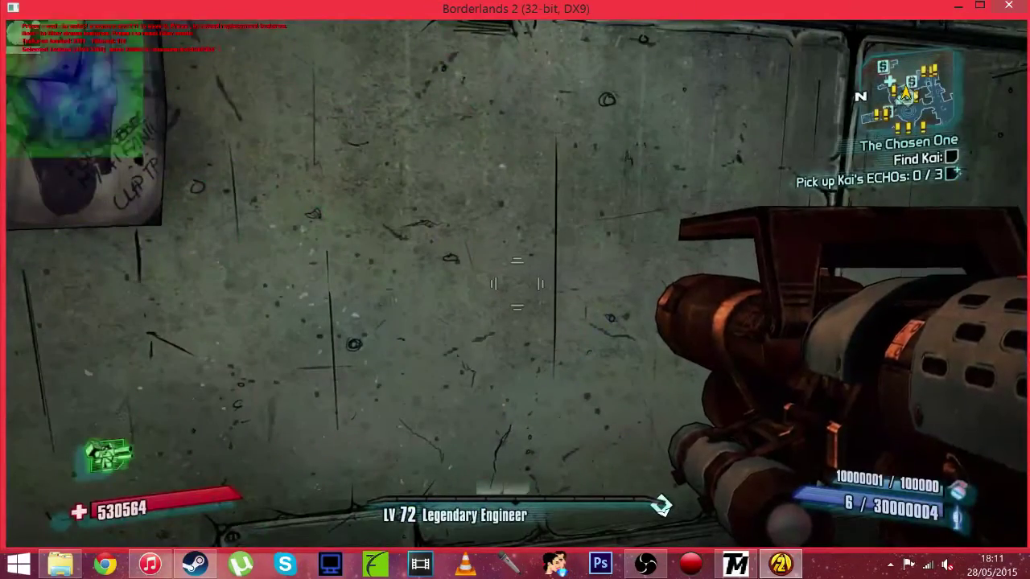
{"action": "key", "text": "KP_Add"}
{"action": "key", "text": "KP_Add"}
{"action": "key", "text": "KP_Add"}
{"action": "key", "text": "KP_Add"}
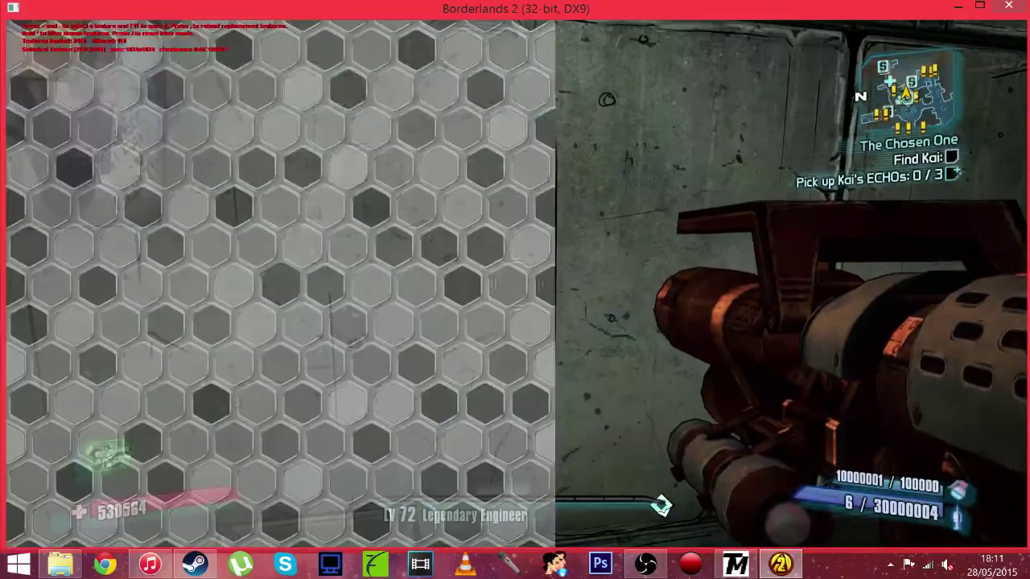
{"action": "key", "text": "KP_Add"}
{"action": "key", "text": "KP_Add"}
{"action": "key", "text": "KP_Add"}
{"action": "key", "text": "KP_Add"}
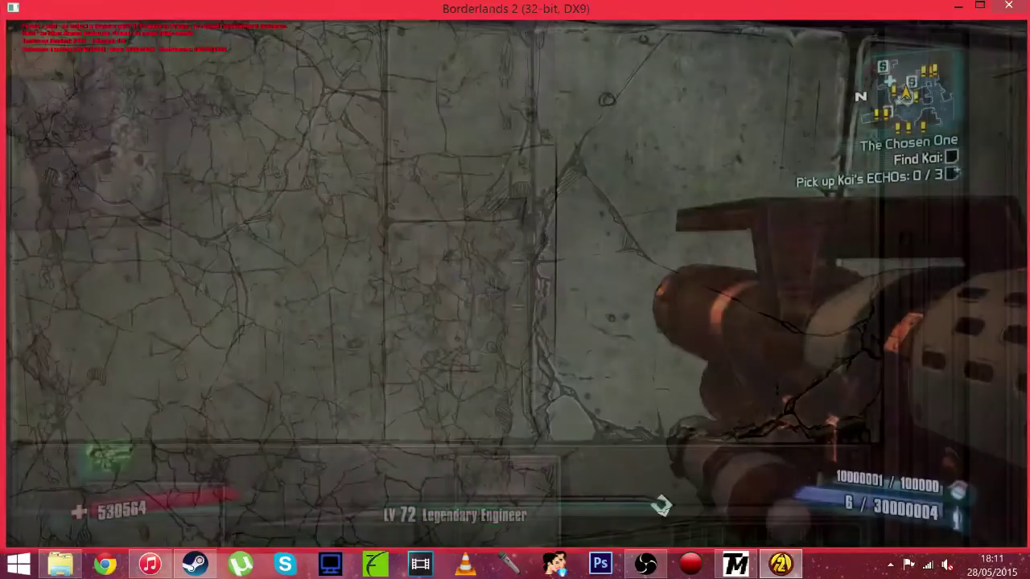
{"action": "key", "text": "KP_Add"}
{"action": "key", "text": "KP_Add"}
{"action": "key", "text": "KP_Add"}
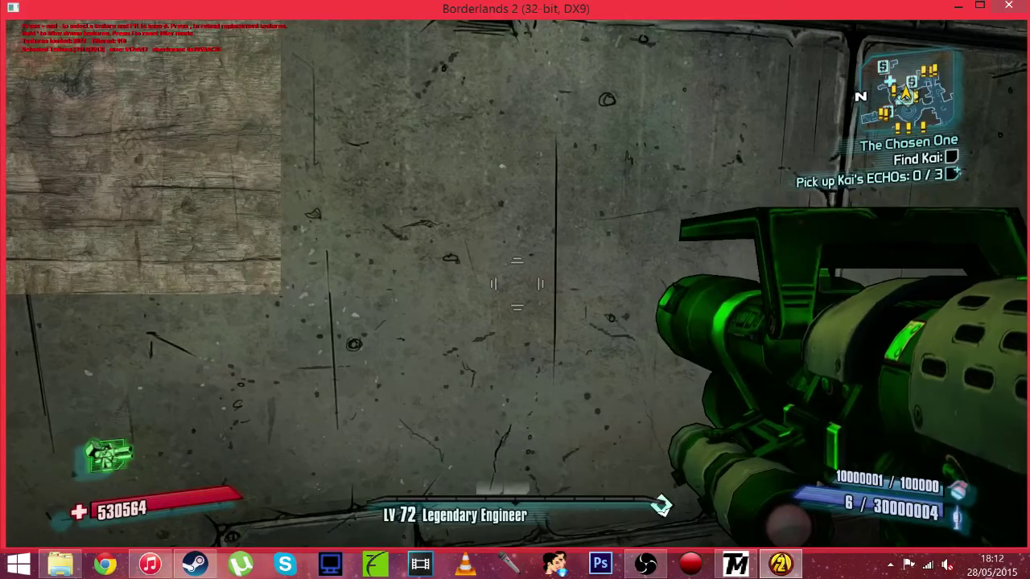
Pause the game, then save and quit the current session.
{"action": "key", "text": "Escape"}
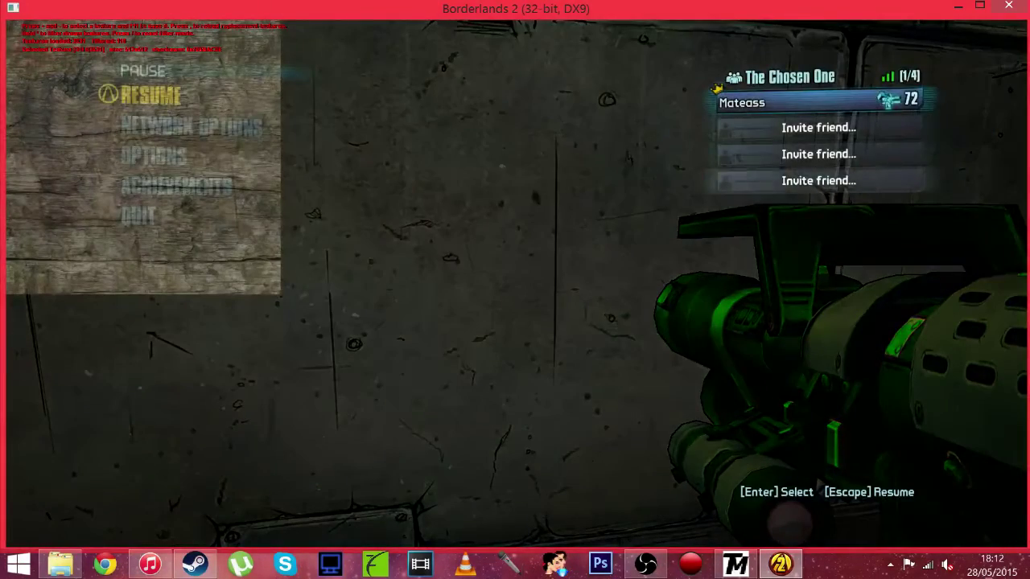
{"action": "left_click", "coordinate": [133, 215]}
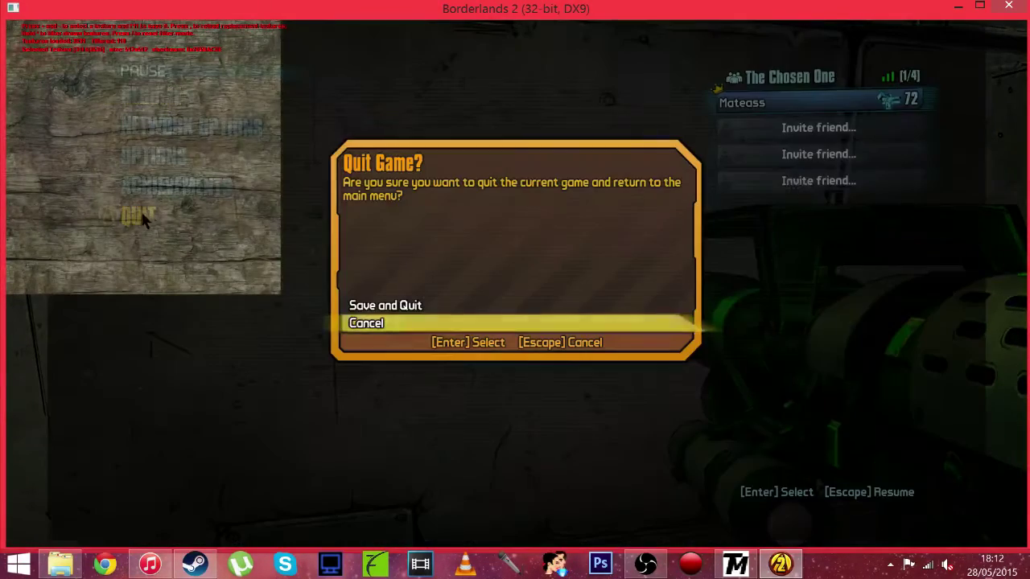
{"action": "left_click", "coordinate": [409, 311]}
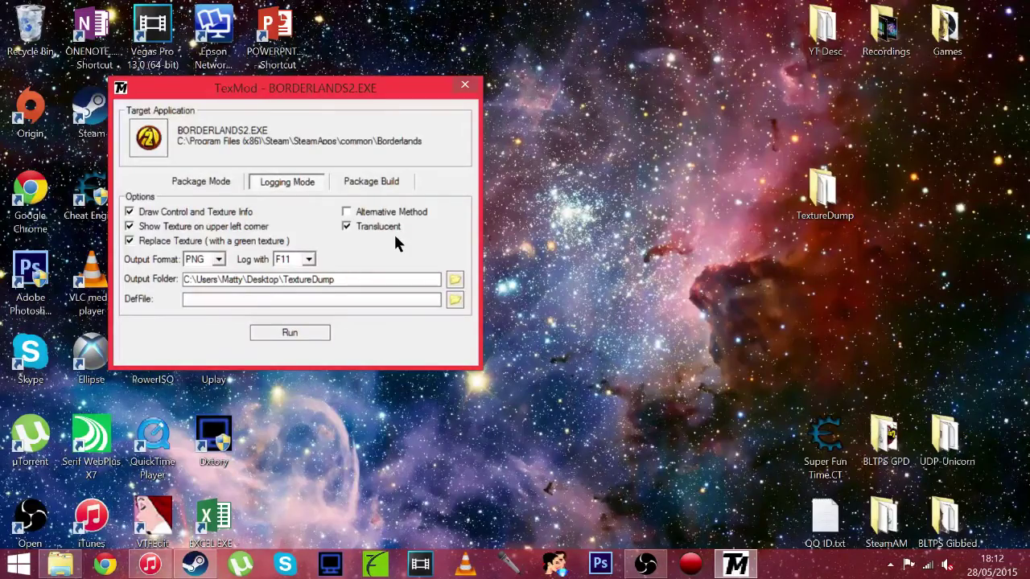
Open BORDERLANDS2.EXE_0x705BACDE.png from the desktop's TextureDump folder in Photoshop.
{"action": "double_click", "coordinate": [823, 195]}
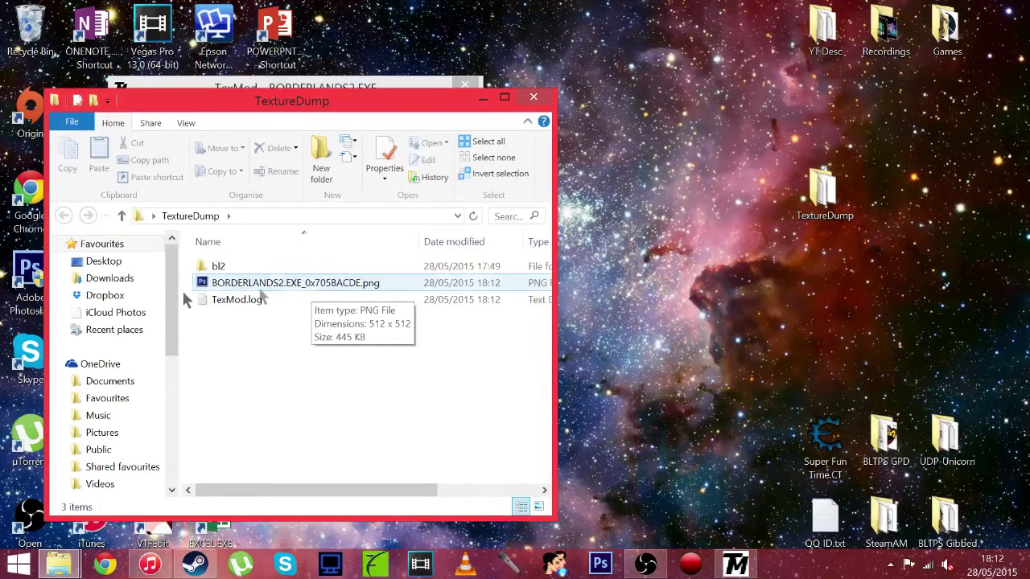
{"action": "right_click", "coordinate": [326, 288]}
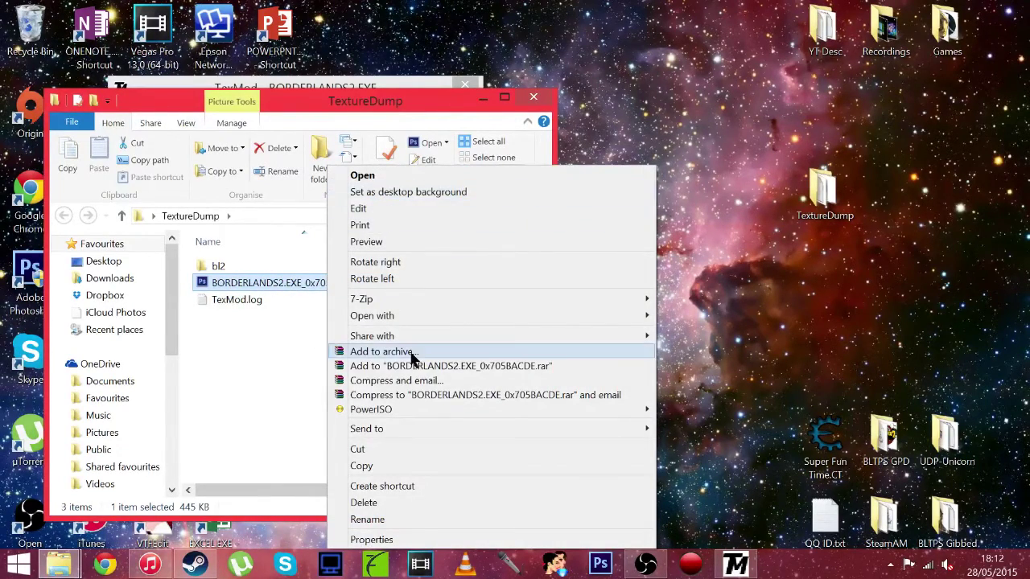
{"action": "mouse_move", "coordinate": [437, 314]}
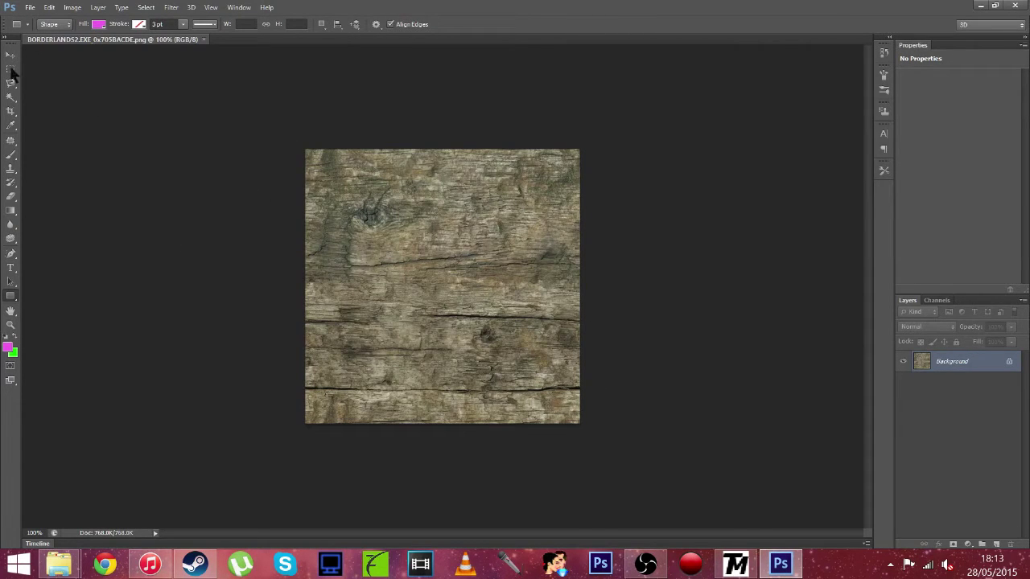
Cover the whole texture with a magenta rectangle and draw a green ellipse of about 58 by 60 px near its upper-left corner.
{"action": "left_click_drag", "start_coordinate": [277, 131], "coordinate": [652, 490]}
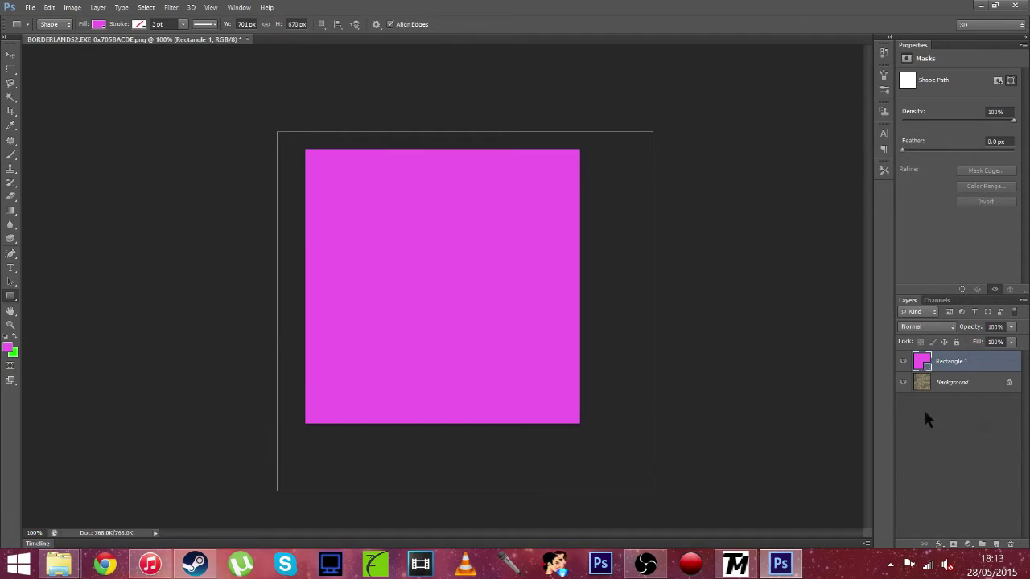
{"action": "left_click", "coordinate": [14, 296]}
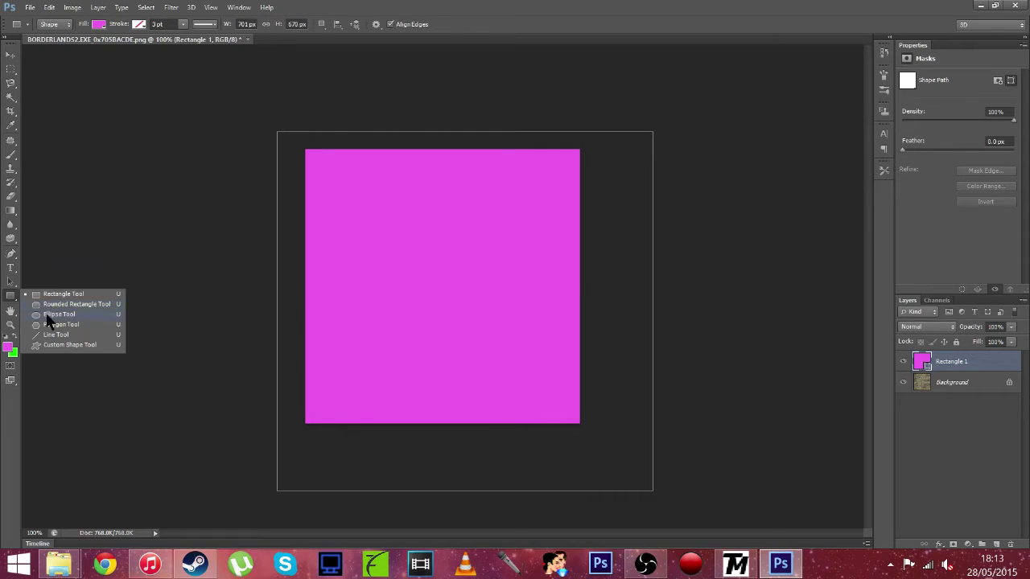
{"action": "left_click", "coordinate": [46, 316]}
{"action": "left_click", "coordinate": [15, 338]}
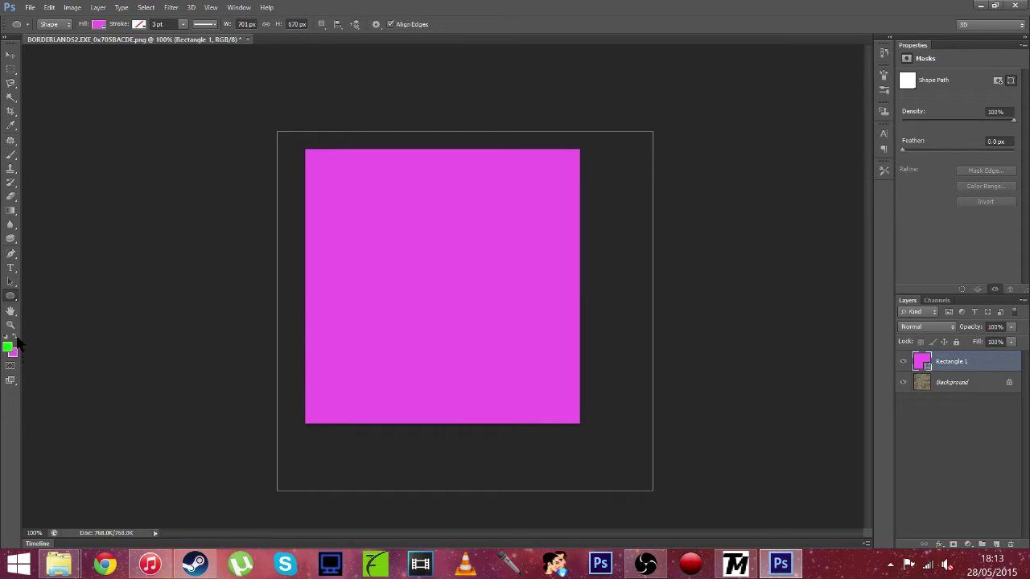
{"action": "left_click_drag", "start_coordinate": [320, 171], "coordinate": [350, 202]}
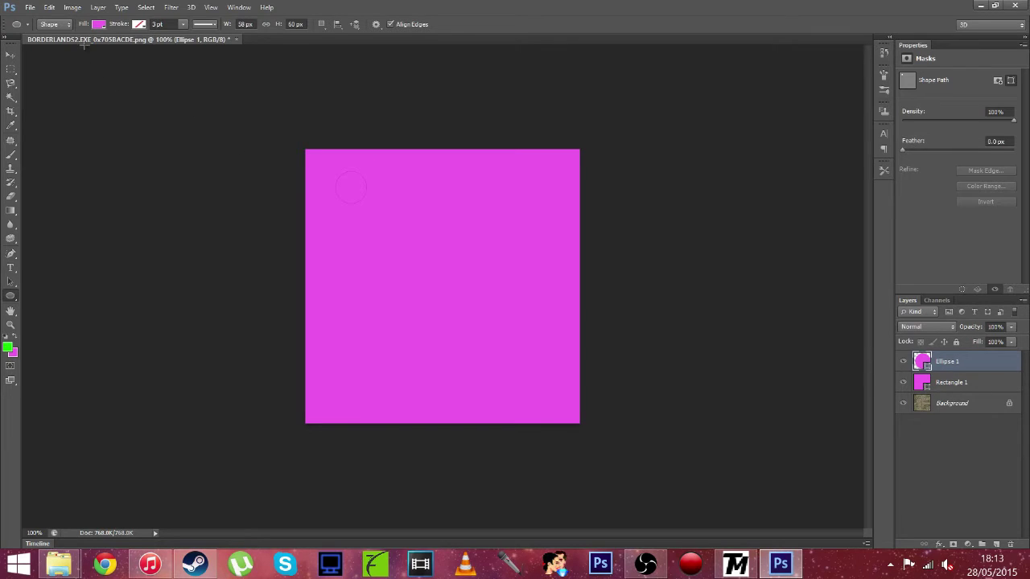
{"action": "left_click", "coordinate": [97, 24]}
{"action": "left_click", "coordinate": [47, 76]}
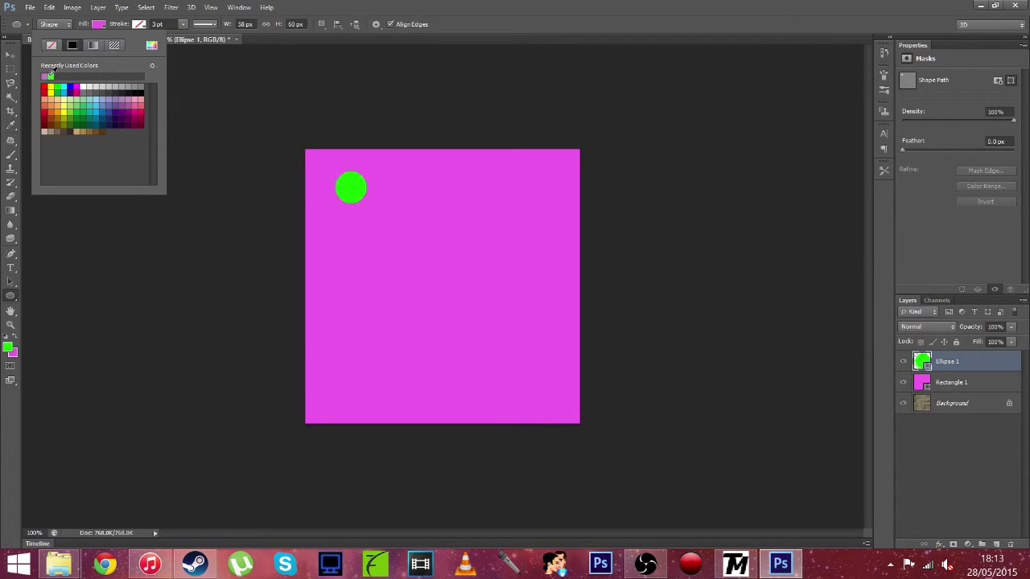
{"action": "left_click", "coordinate": [98, 25]}
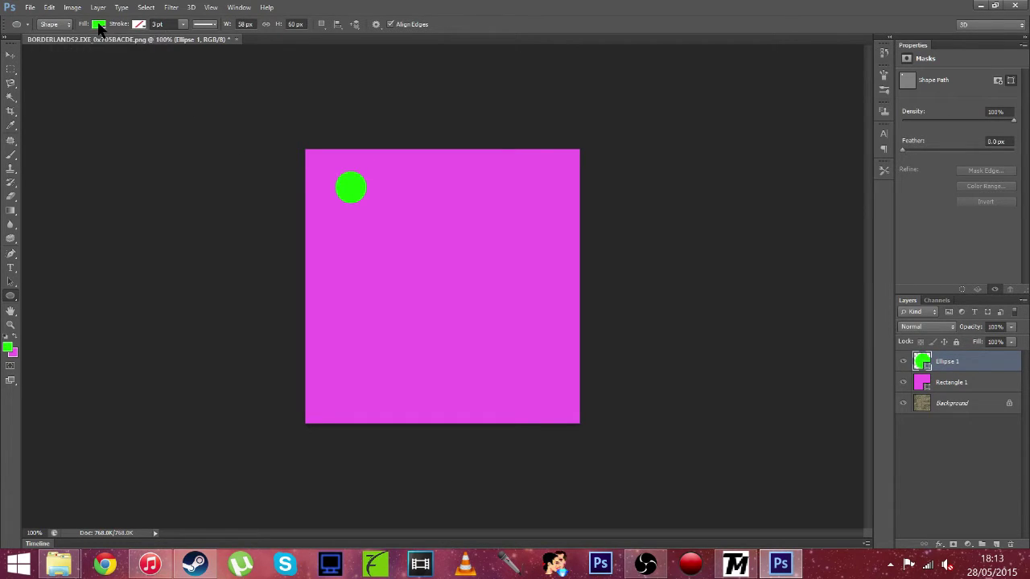
Duplicate the green ellipse layer and move the copy horizontally to the right of the original circle.
{"action": "right_click", "coordinate": [961, 366]}
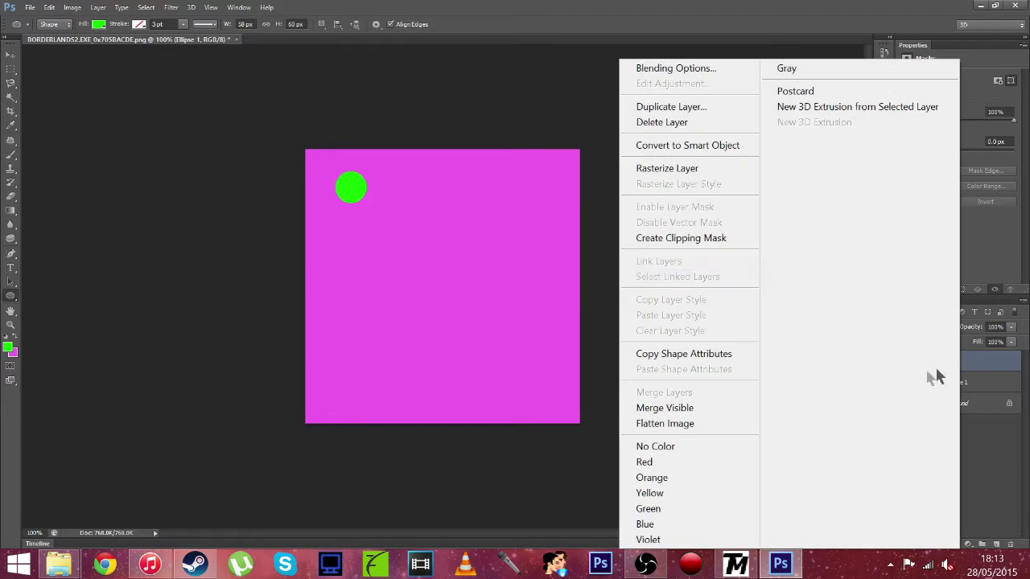
{"action": "left_click", "coordinate": [687, 107]}
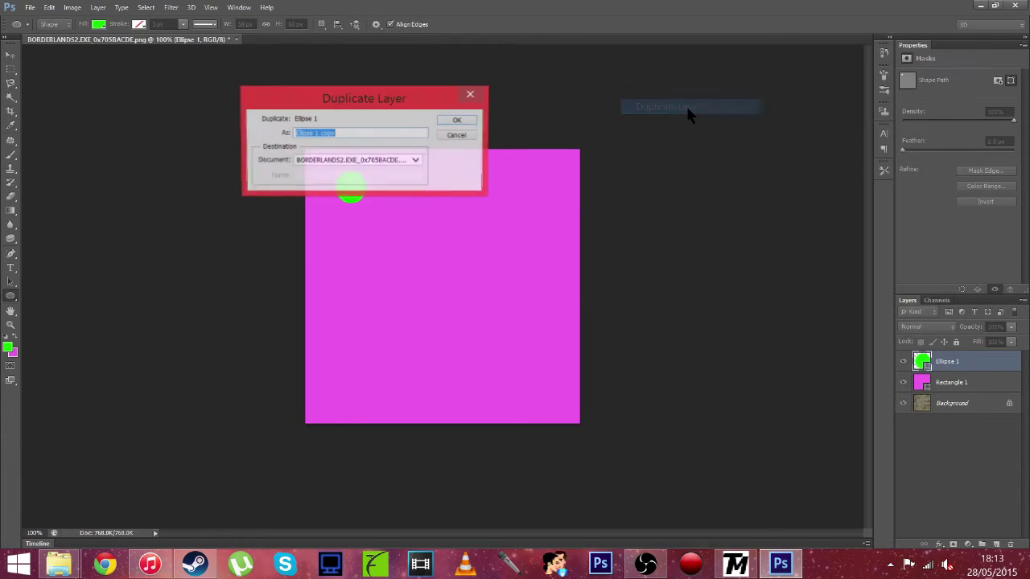
{"action": "left_click", "coordinate": [459, 120]}
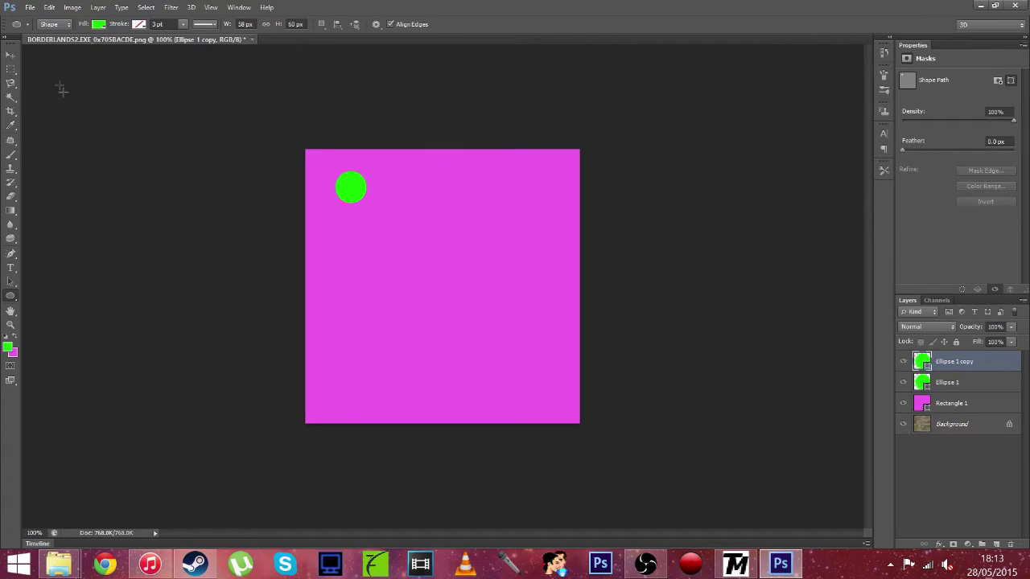
{"action": "left_click", "coordinate": [11, 55]}
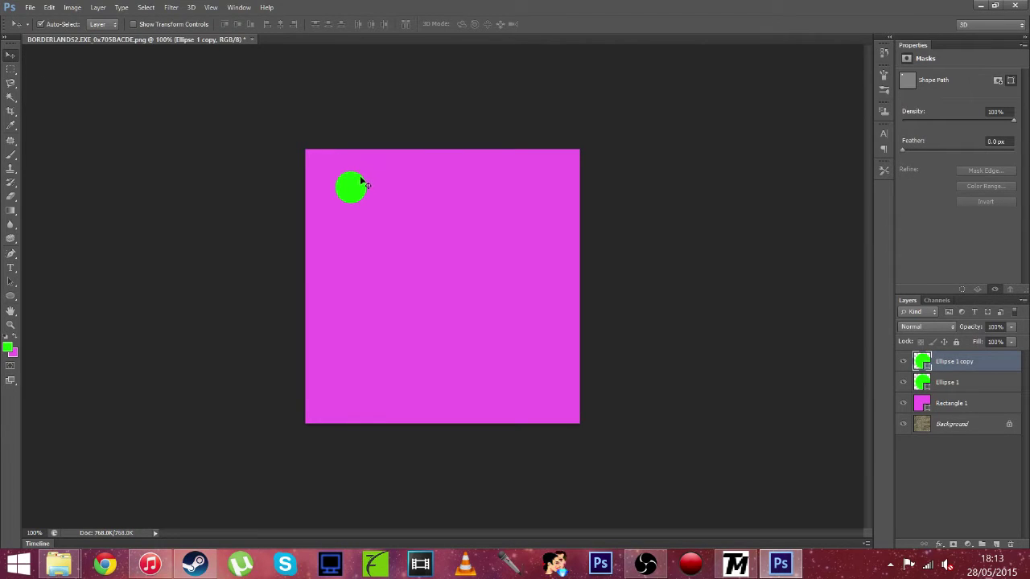
{"action": "left_click_drag", "start_coordinate": [352, 187], "coordinate": [409, 187]}
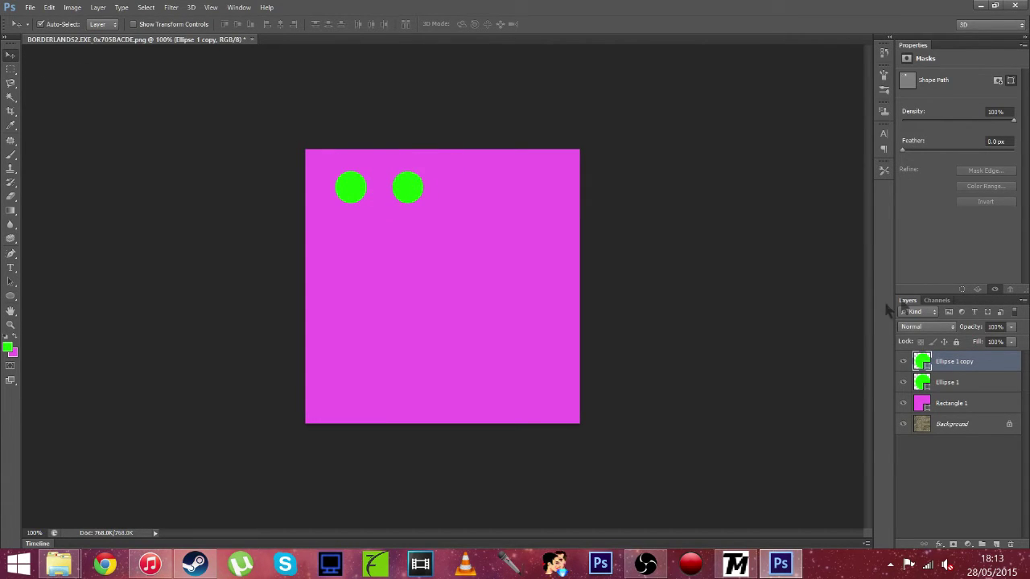
Create a layer group and put both green ellipse layers inside it, above the magenta rectangle.
{"action": "left_click", "coordinate": [983, 544]}
{"action": "mouse_move", "coordinate": [961, 372]}
{"action": "left_mouse_down"}
{"action": "mouse_move", "coordinate": [957, 396]}
{"action": "mouse_move", "coordinate": [949, 359]}
{"action": "left_mouse_up"}
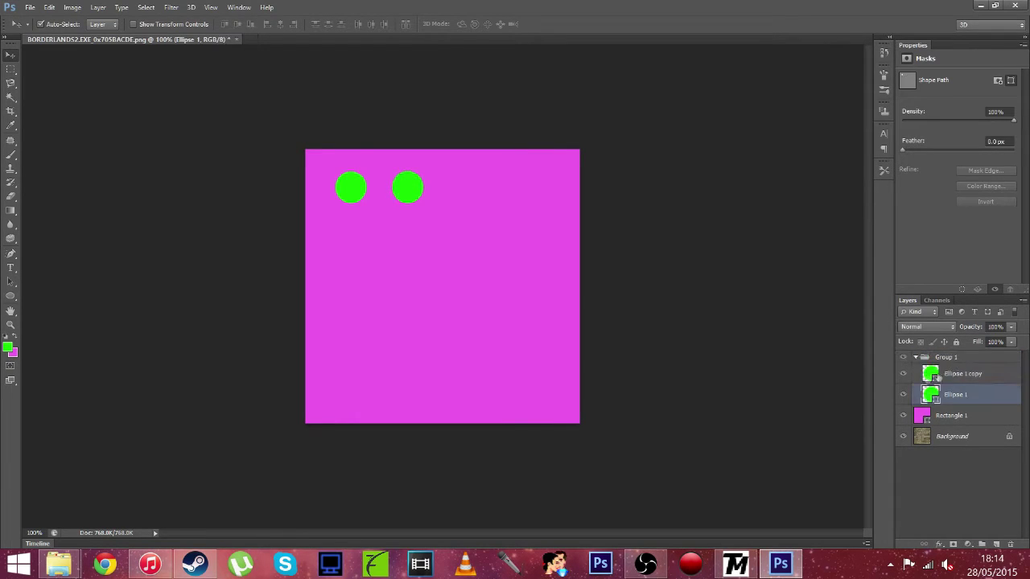
{"action": "left_click", "coordinate": [918, 359]}
{"action": "right_click", "coordinate": [926, 357]}
{"action": "left_click", "coordinate": [959, 364]}
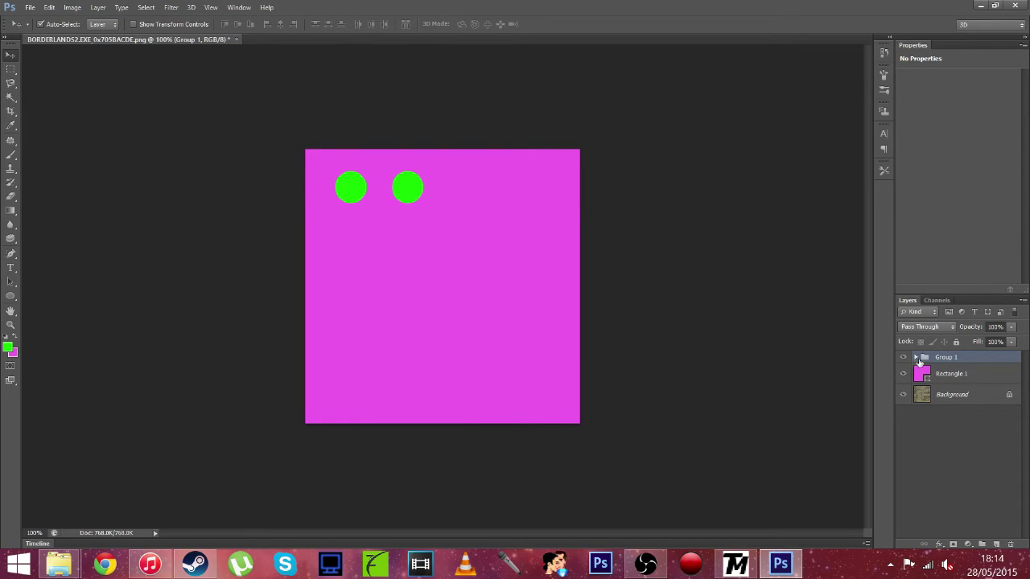
{"action": "left_click", "coordinate": [916, 358]}
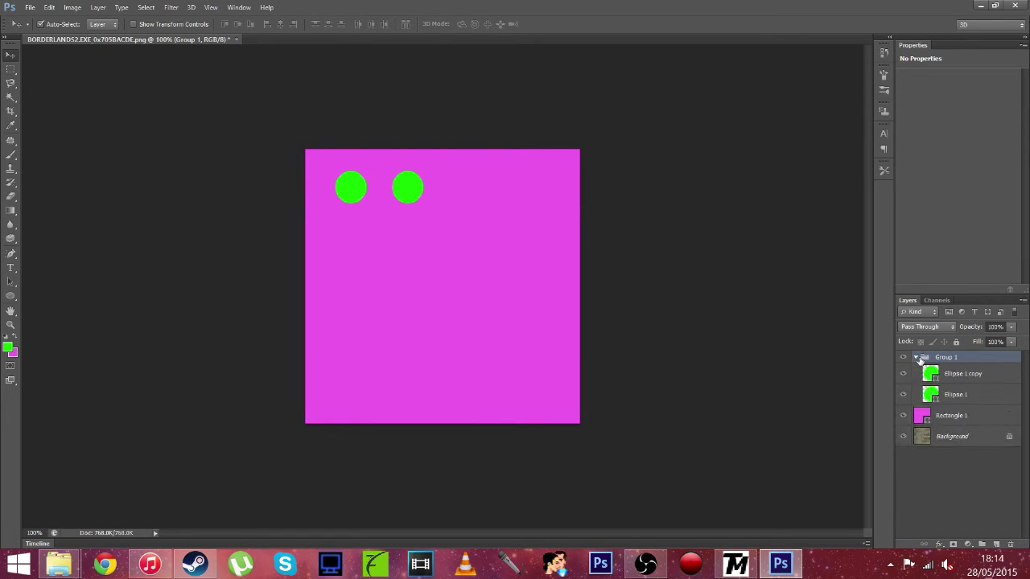
Duplicate the two grouped ellipse layers together and move the copies straight down to form a second row of dots.
{"action": "left_click", "coordinate": [934, 396]}
{"action": "left_click", "coordinate": [948, 376], "text": "ctrl"}
{"action": "right_click", "coordinate": [947, 377]}
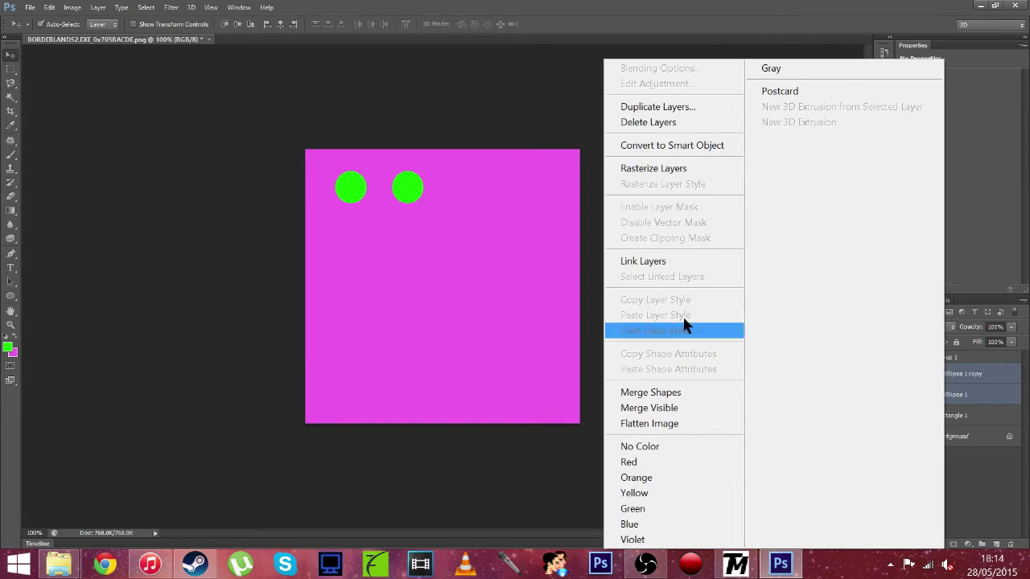
{"action": "left_click", "coordinate": [677, 108]}
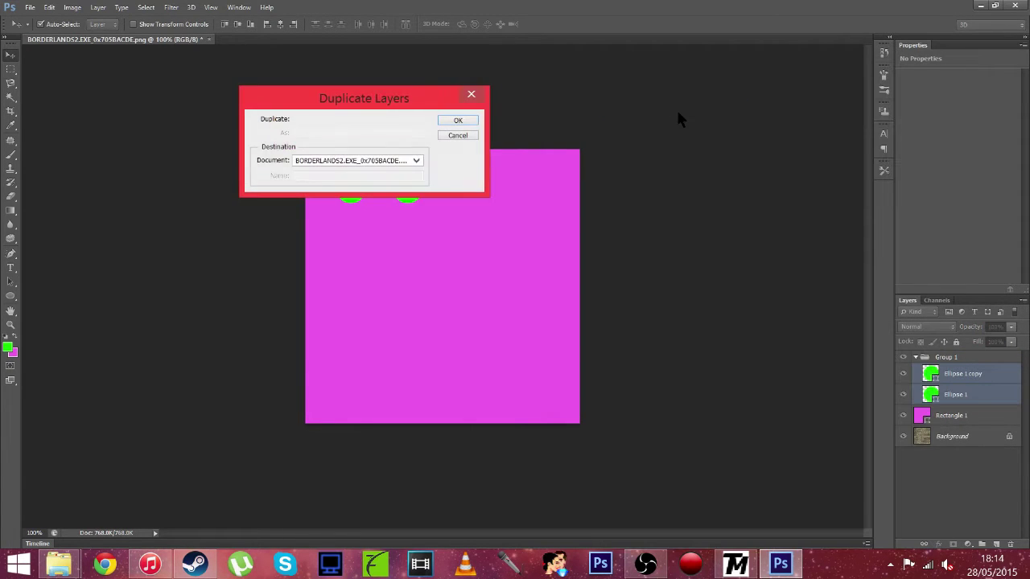
{"action": "key", "text": "Return"}
{"action": "left_click_drag", "start_coordinate": [421, 188], "coordinate": [420, 245]}
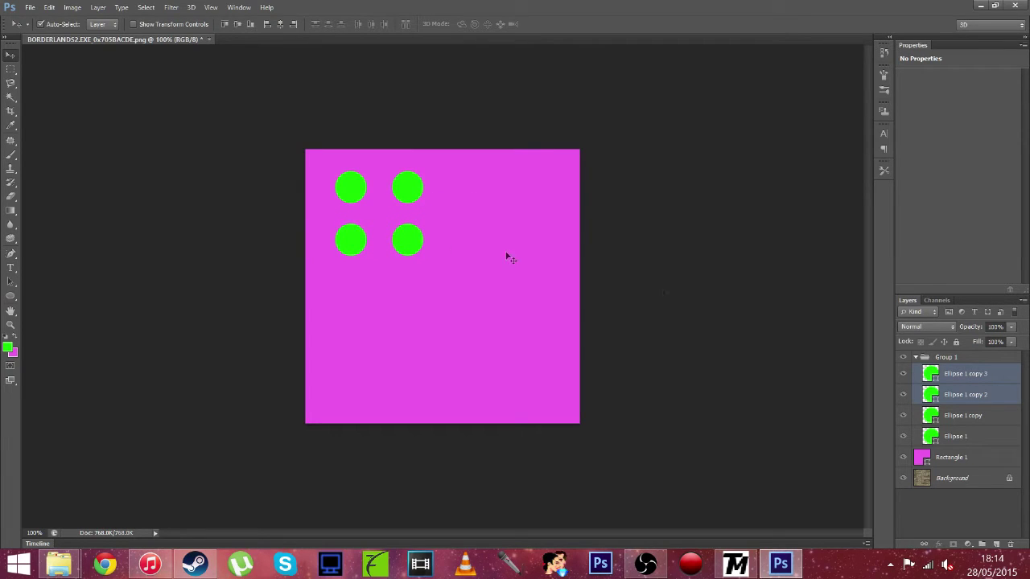
Duplicate all four ellipse layers and move the copies horizontally to the right, making two rows of four dots.
{"action": "left_click", "coordinate": [950, 437], "text": "shift"}
{"action": "right_click", "coordinate": [958, 412]}
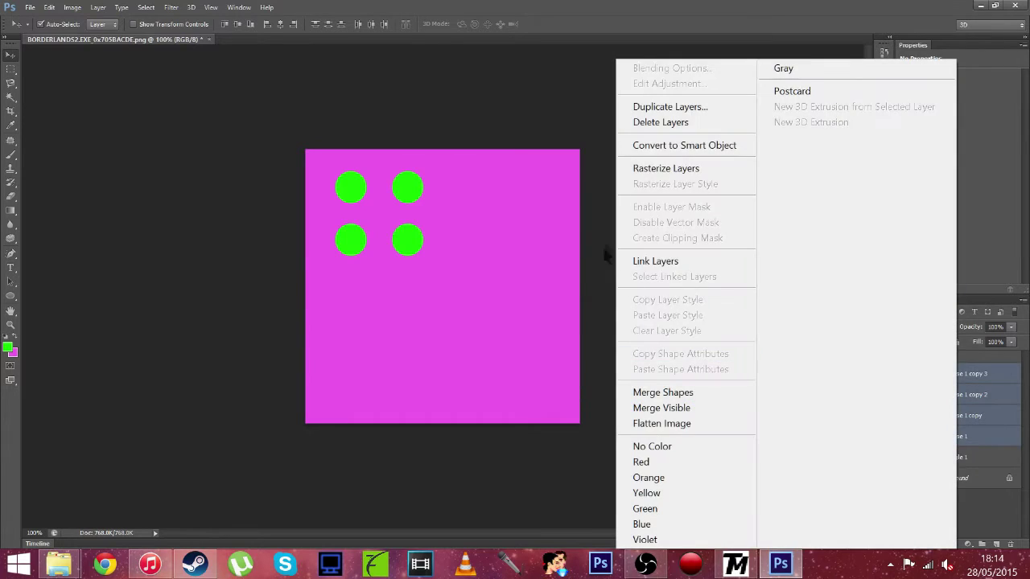
{"action": "left_click", "coordinate": [658, 106]}
{"action": "key", "text": "Return"}
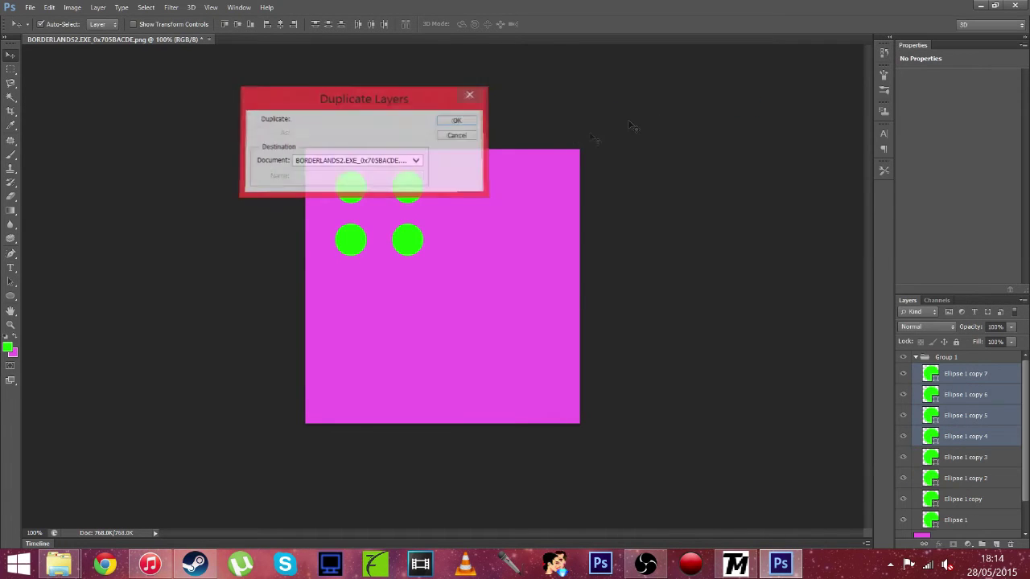
{"action": "left_click_drag", "start_coordinate": [419, 246], "coordinate": [536, 241]}
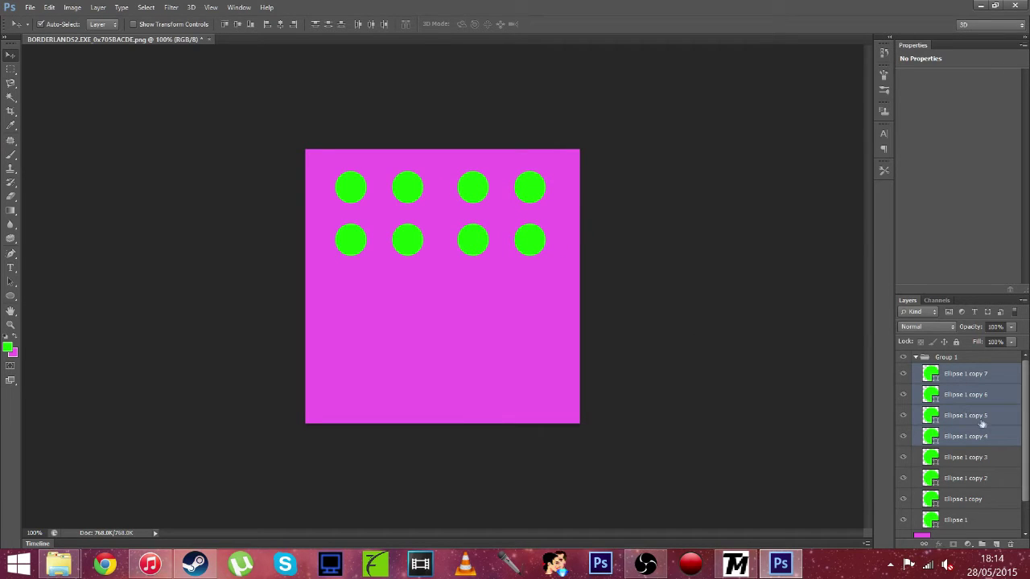
Duplicate all eight ellipse layers and move the copies straight down to complete a four-by-four grid of green dots.
{"action": "left_click", "coordinate": [971, 517], "text": "ctrl"}
{"action": "left_click", "coordinate": [976, 499], "text": "ctrl"}
{"action": "left_click", "coordinate": [980, 478], "text": "ctrl"}
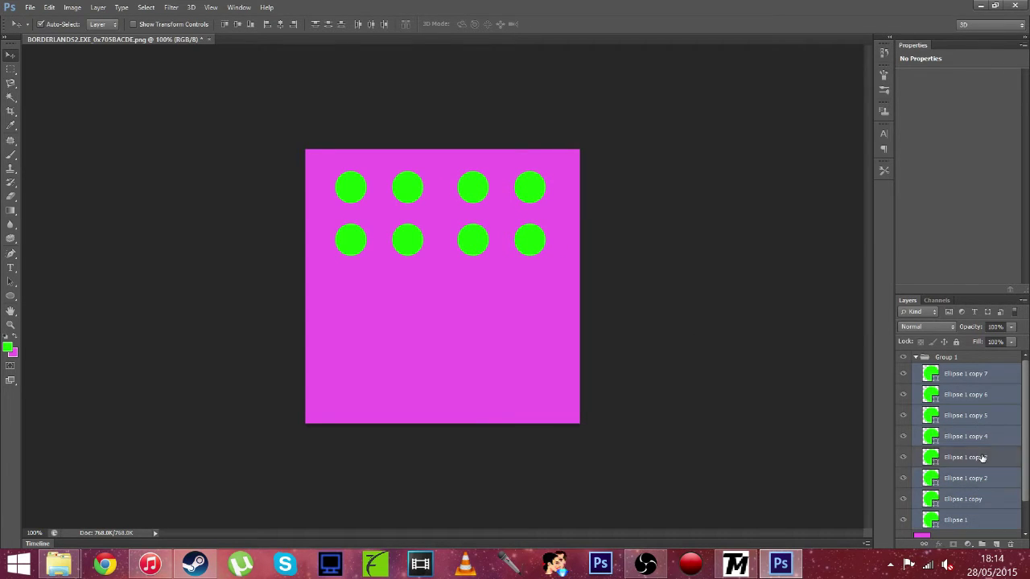
{"action": "left_click", "coordinate": [981, 457], "text": "ctrl"}
{"action": "right_click", "coordinate": [980, 458]}
{"action": "left_click", "coordinate": [680, 107]}
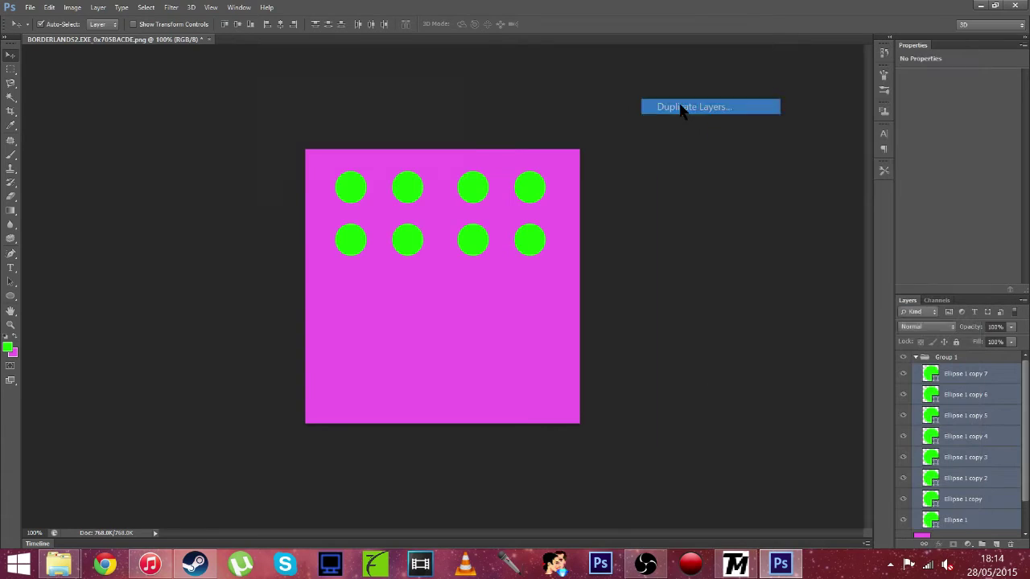
{"action": "key", "text": "Return"}
{"action": "left_click_drag", "start_coordinate": [471, 249], "coordinate": [471, 362]}
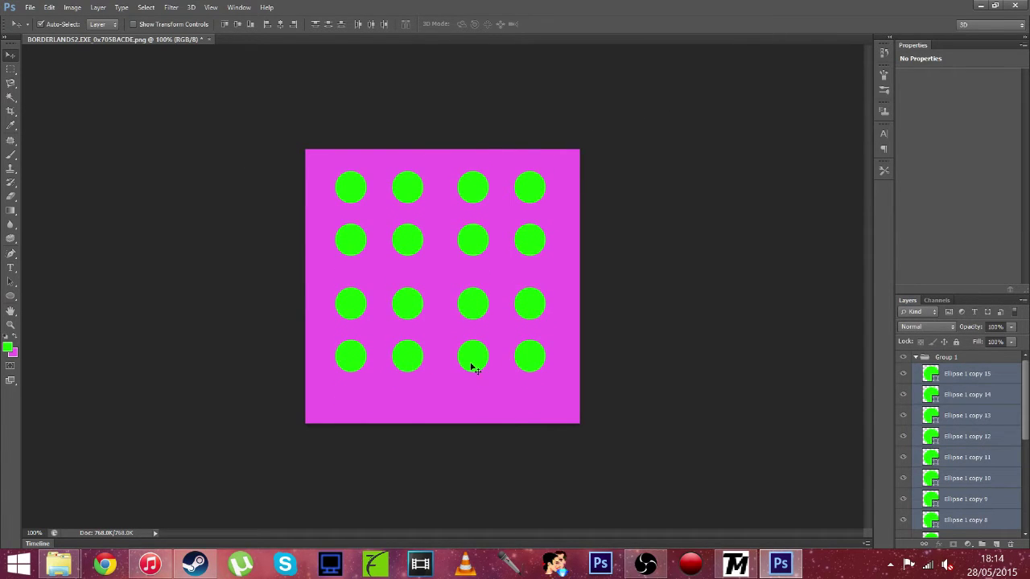
Save the texture as a PNG over BORDERLANDS2.EXE_0x705BACDE.png in TextureDump, and quit Photoshop without saving the layered document.
{"action": "left_click", "coordinate": [31, 7]}
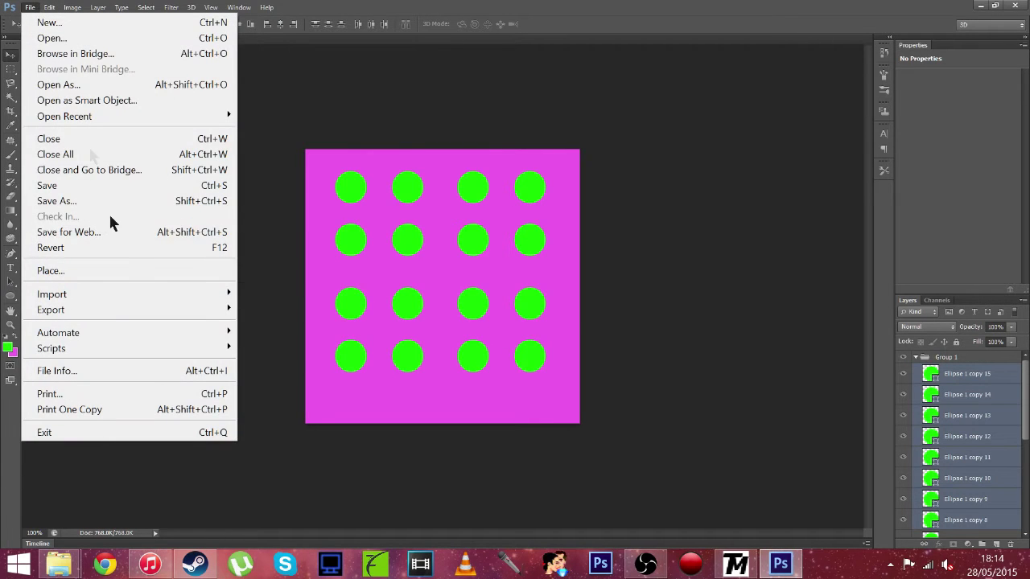
{"action": "left_click", "coordinate": [126, 191]}
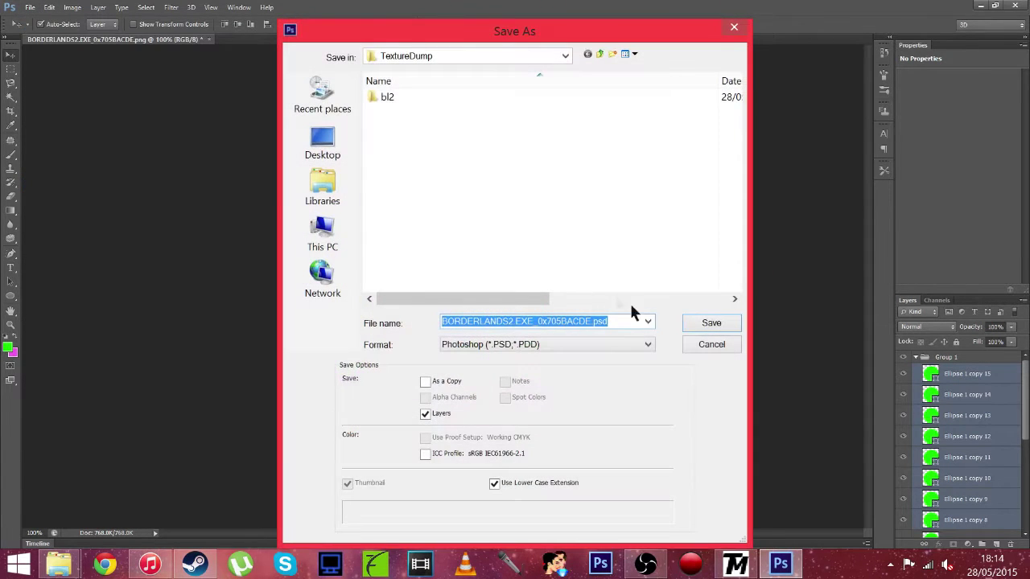
{"action": "left_click", "coordinate": [653, 346]}
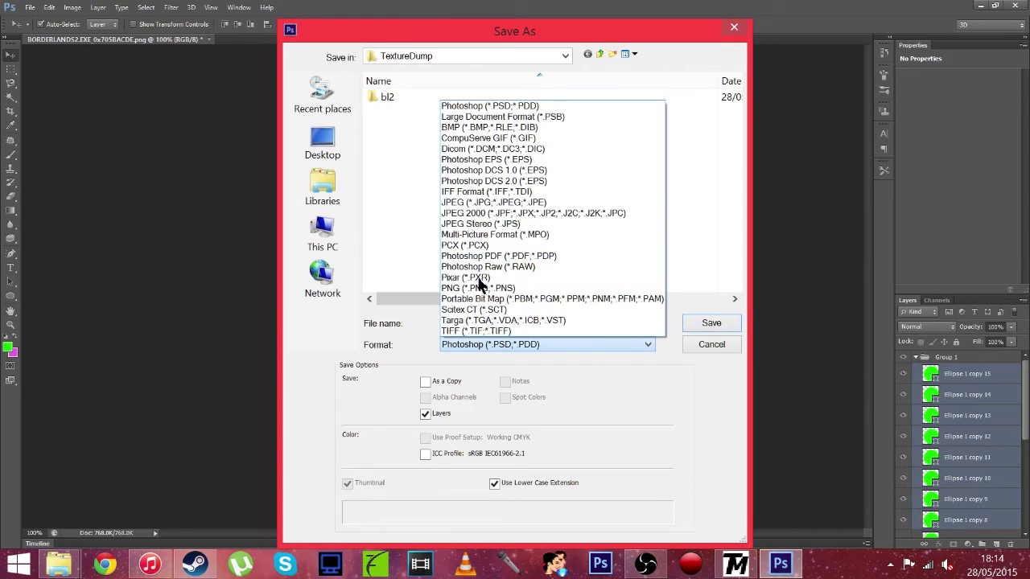
{"action": "left_click", "coordinate": [491, 281]}
{"action": "left_click", "coordinate": [700, 325]}
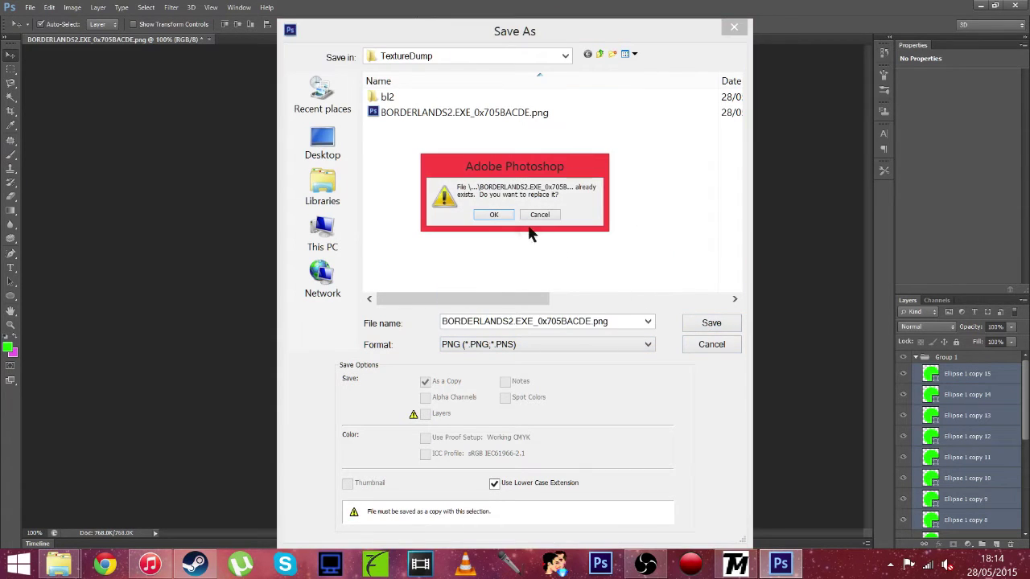
{"action": "left_click", "coordinate": [497, 215]}
{"action": "left_click", "coordinate": [560, 172]}
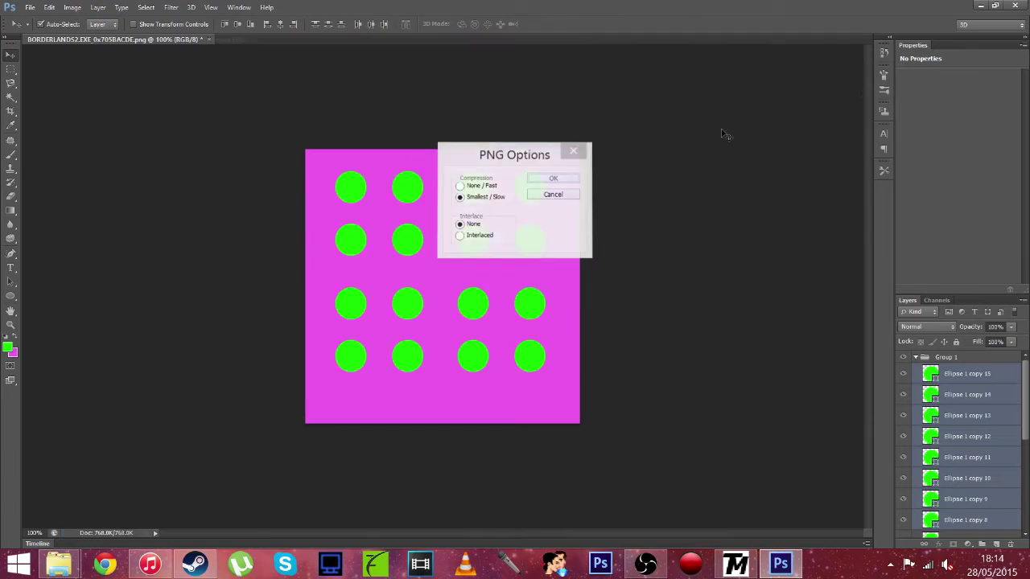
{"action": "left_click", "coordinate": [1020, 5]}
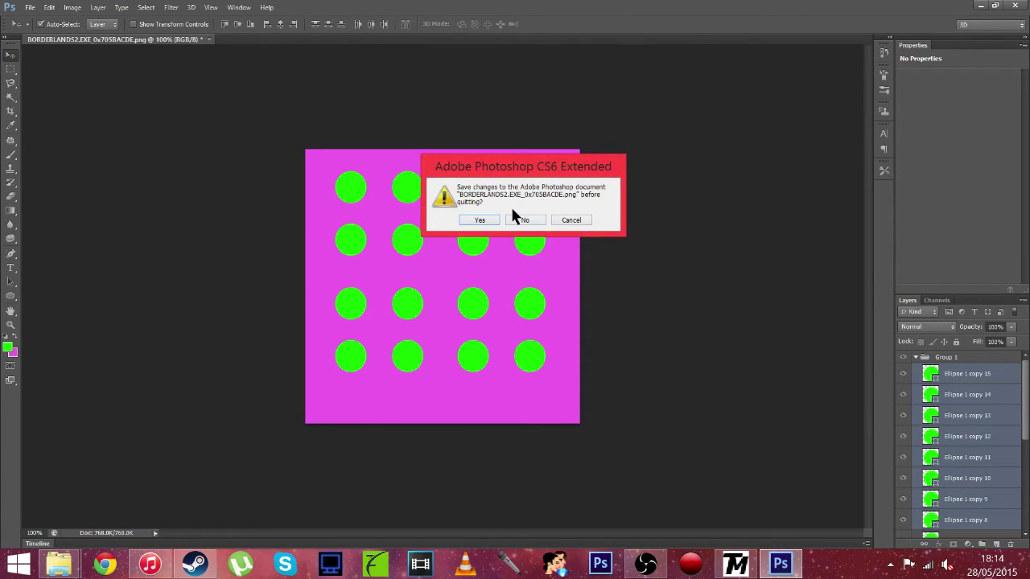
{"action": "left_click", "coordinate": [521, 221]}
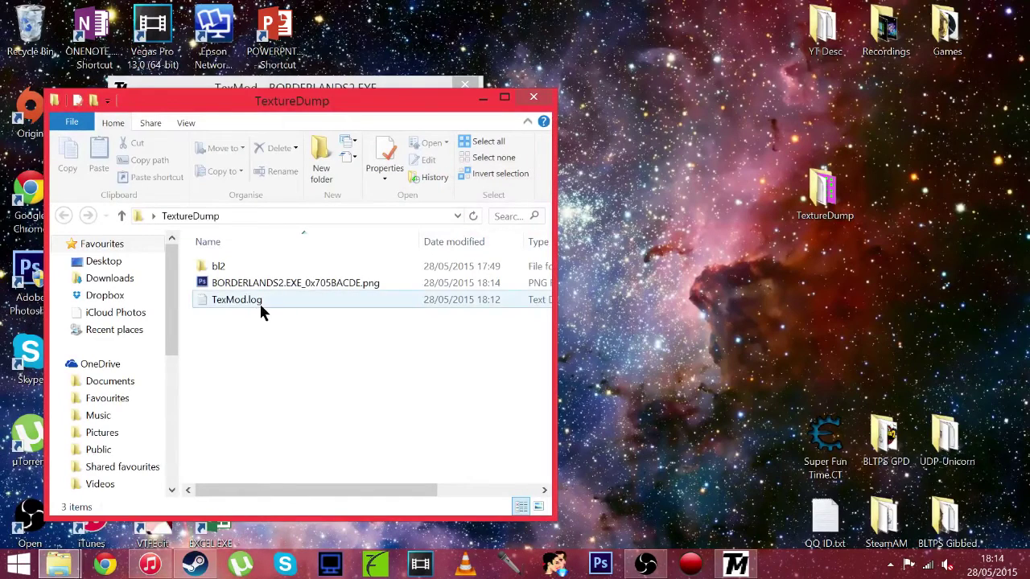
Switch to TexMod and choose TexMod.log from the TextureDump folder as the definition file for a package build.
{"action": "left_click", "coordinate": [265, 86]}
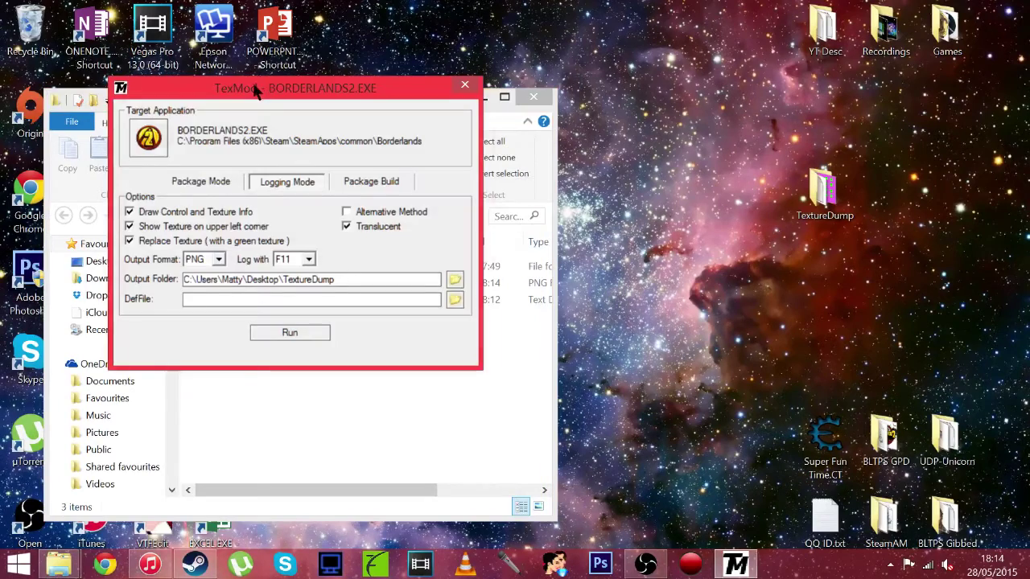
{"action": "left_click_drag", "start_coordinate": [264, 88], "coordinate": [346, 83]}
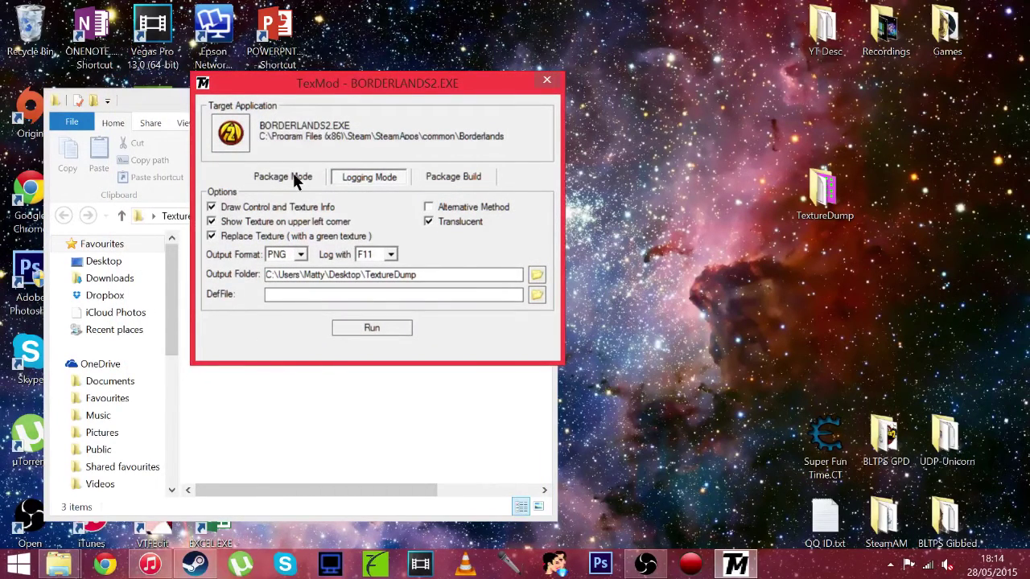
{"action": "left_click", "coordinate": [430, 179]}
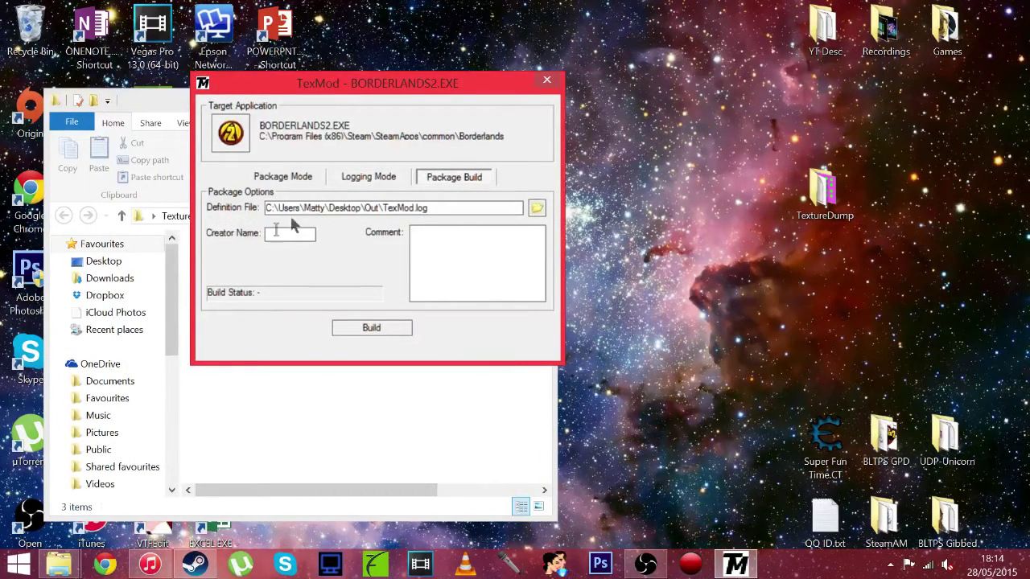
{"action": "left_click", "coordinate": [536, 210]}
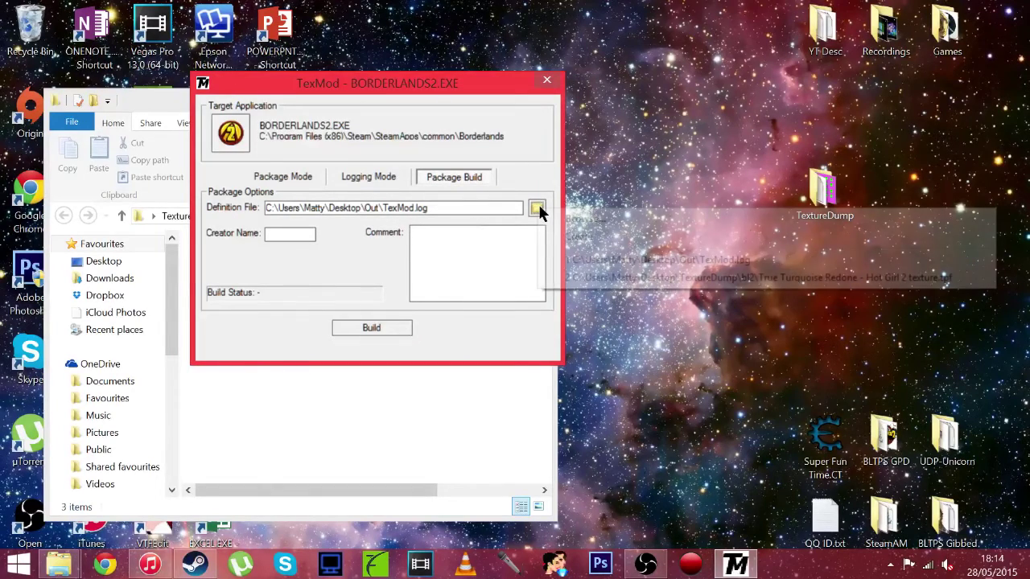
{"action": "left_click", "coordinate": [598, 237]}
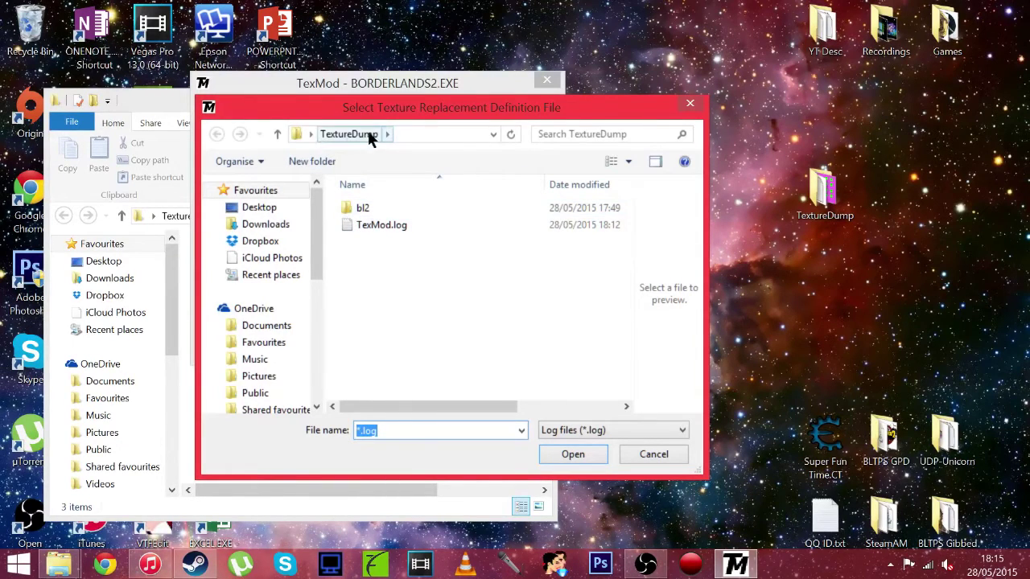
{"action": "left_click", "coordinate": [387, 229]}
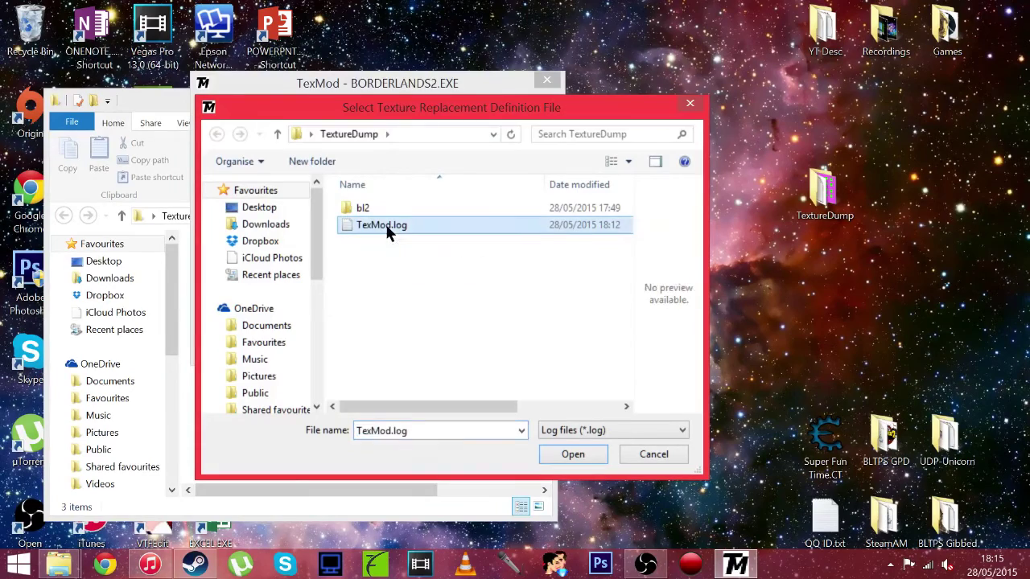
{"action": "left_click", "coordinate": [574, 453]}
Build the texture package and save it as pinkpolkalauncher in the desktop's TextureDump folder.
{"action": "left_click", "coordinate": [392, 323]}
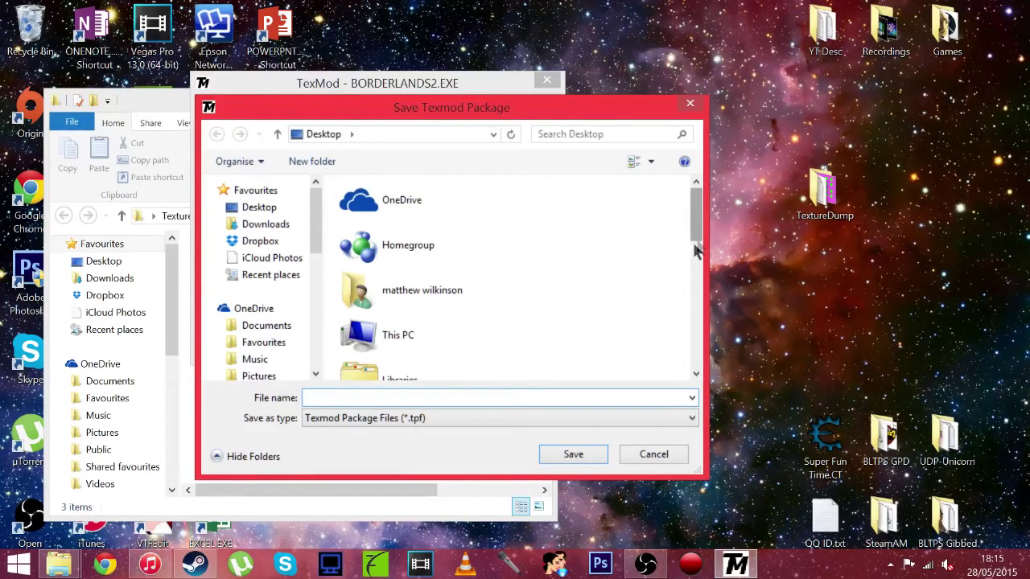
{"action": "scroll", "coordinate": [627, 233], "scroll_direction": "down", "scroll_amount": 5}
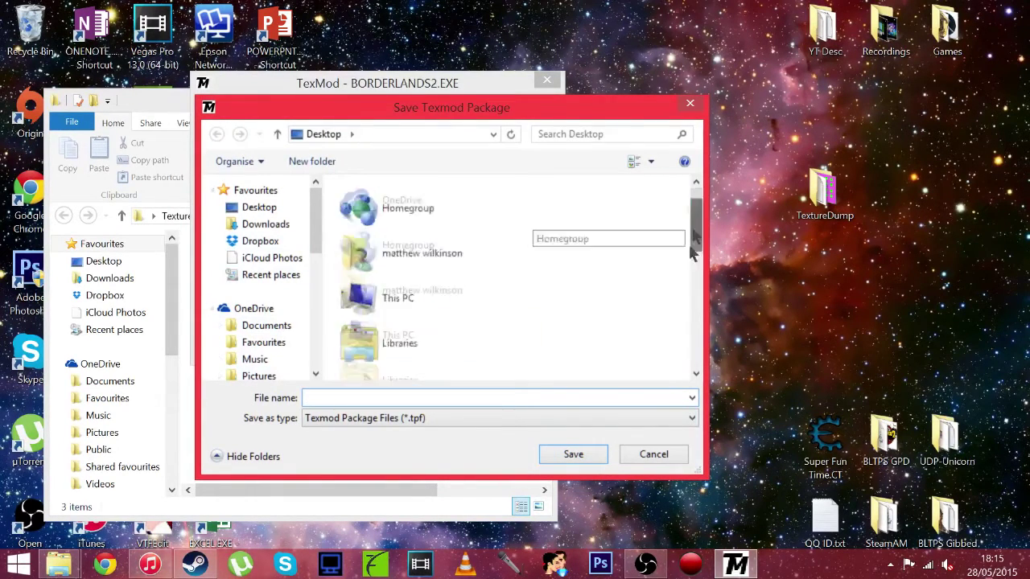
{"action": "left_click", "coordinate": [413, 272]}
{"action": "double_click", "coordinate": [413, 271]}
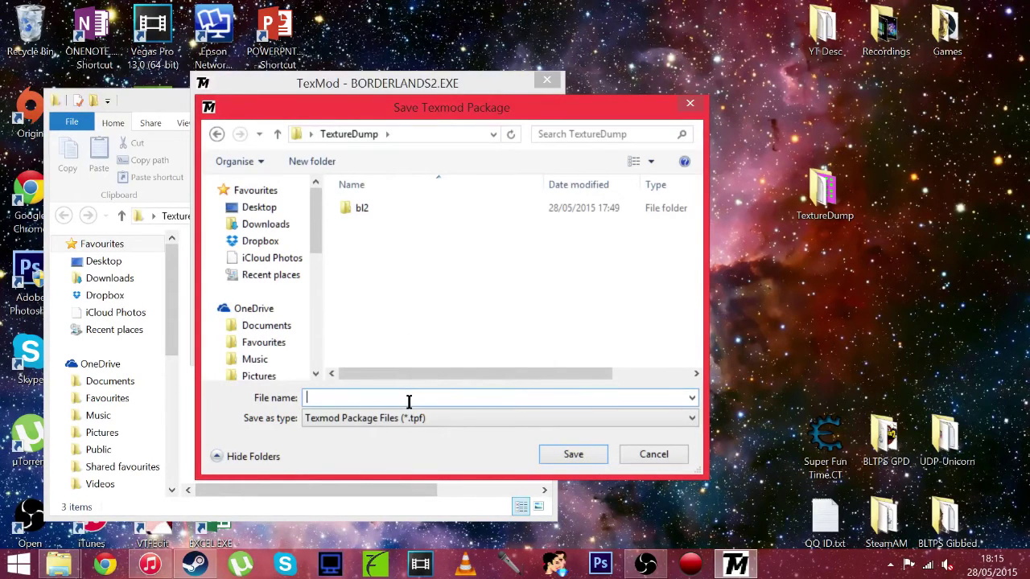
{"action": "type", "text": "pinkpolkalauncher"}
{"action": "left_click", "coordinate": [561, 454]}
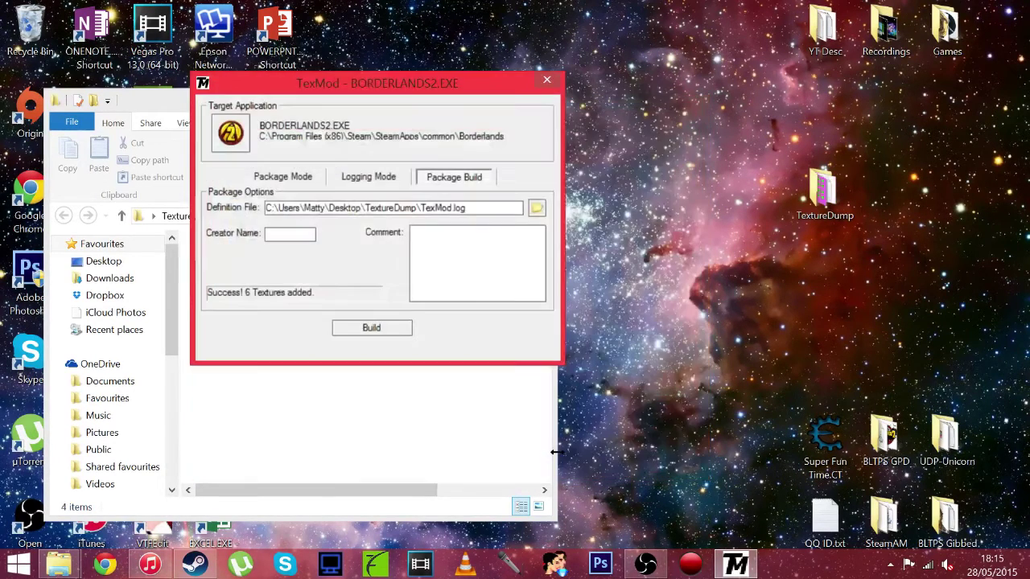
Load pinkpolkalauncher.tpf in TexMod's package mode and run Borderlands 2 with it.
{"action": "left_click", "coordinate": [296, 180]}
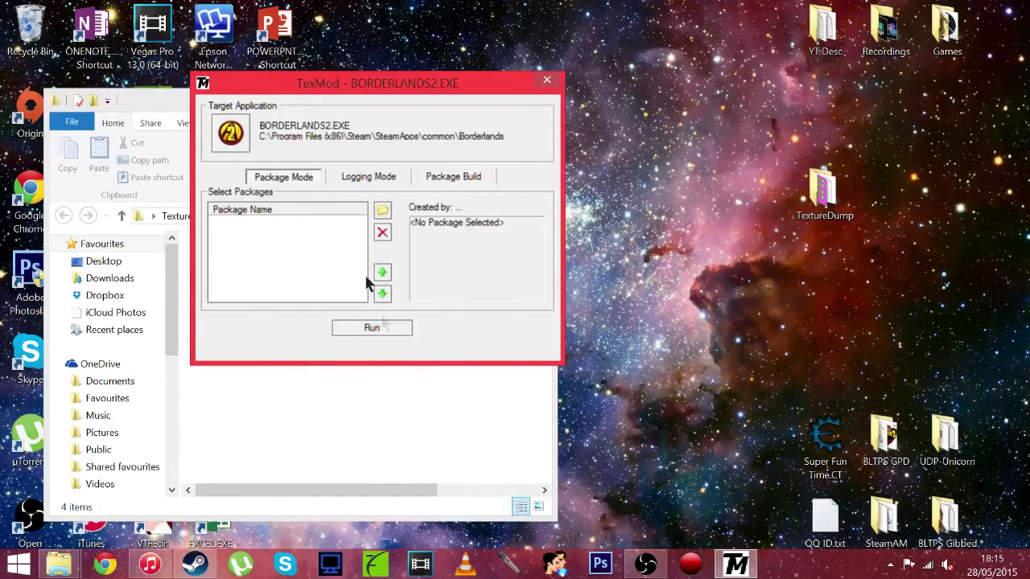
{"action": "left_click", "coordinate": [383, 210]}
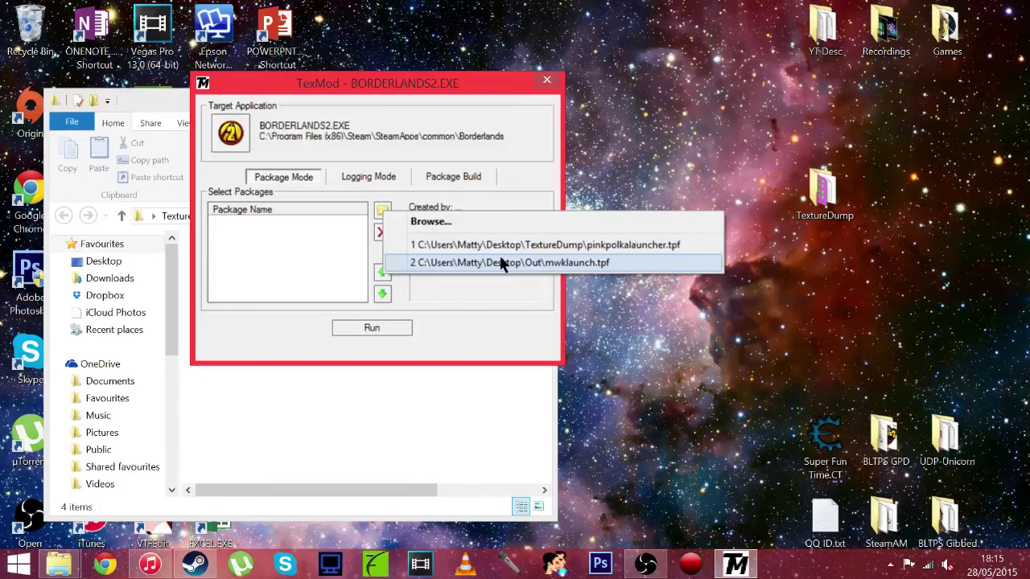
{"action": "left_click", "coordinate": [594, 247]}
{"action": "left_click", "coordinate": [375, 327]}
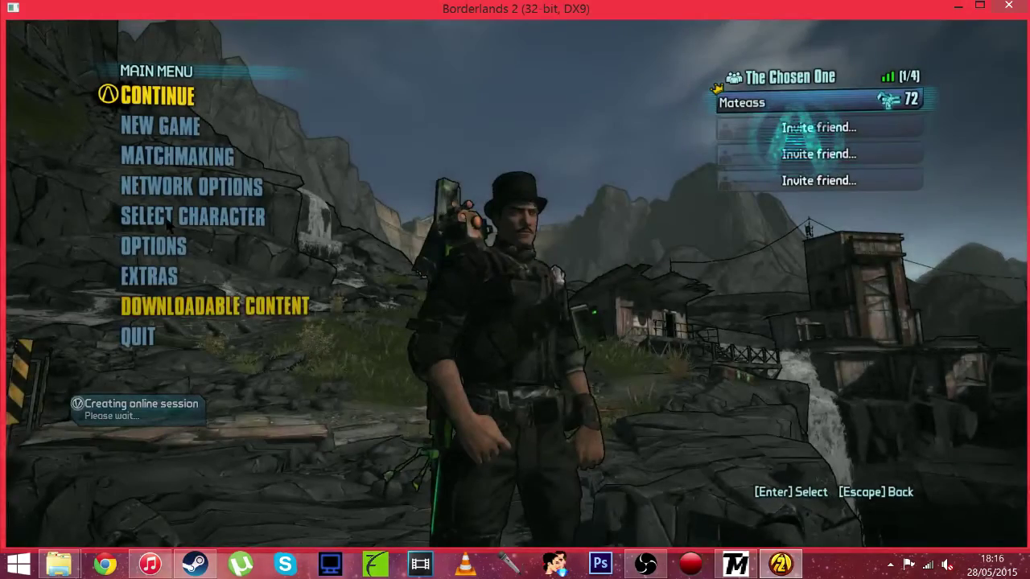
Continue the saved game from the main menu and switch to the weapon in slot 2.
{"action": "left_click", "coordinate": [157, 95]}
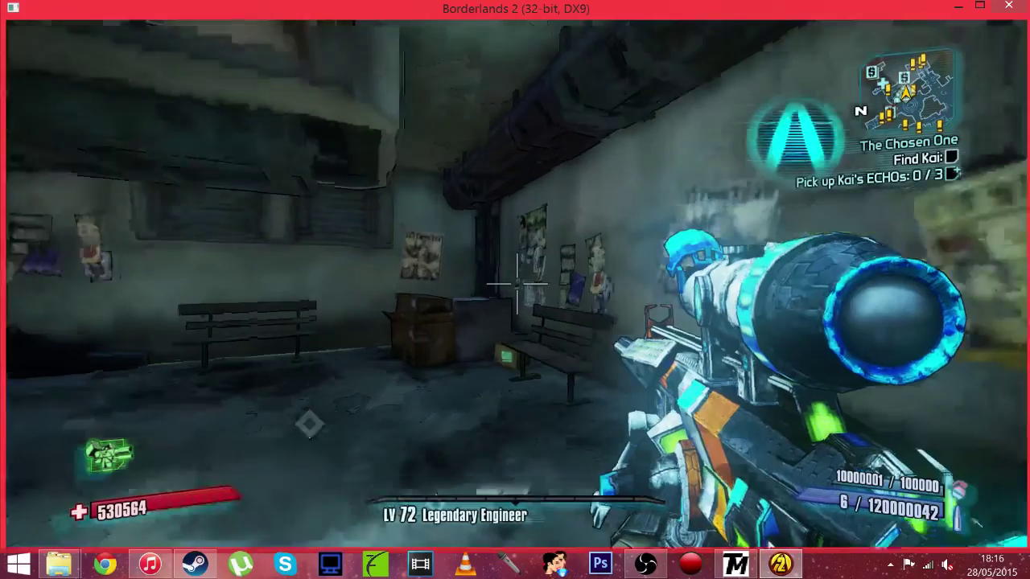
{"action": "key", "text": "2"}
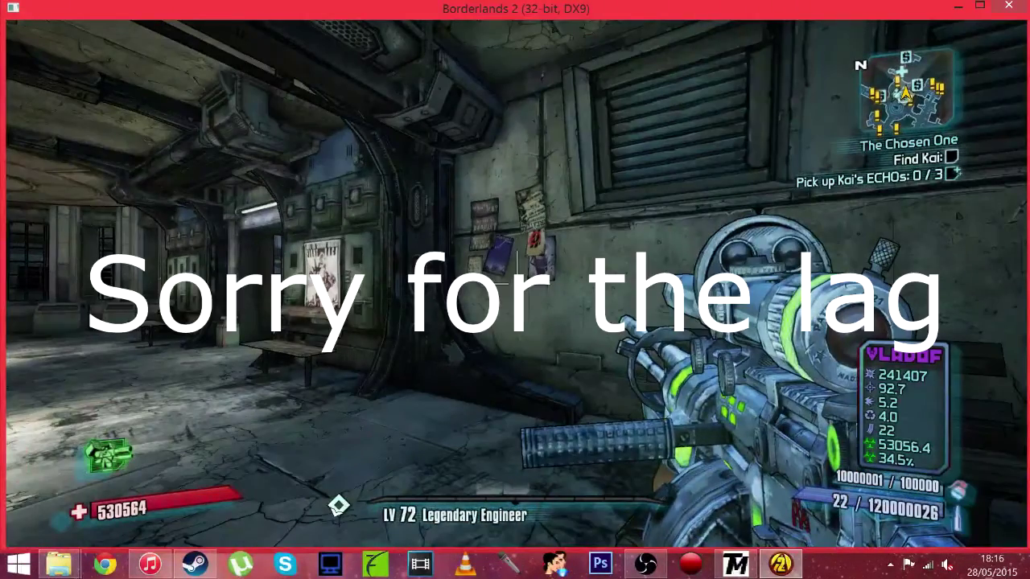